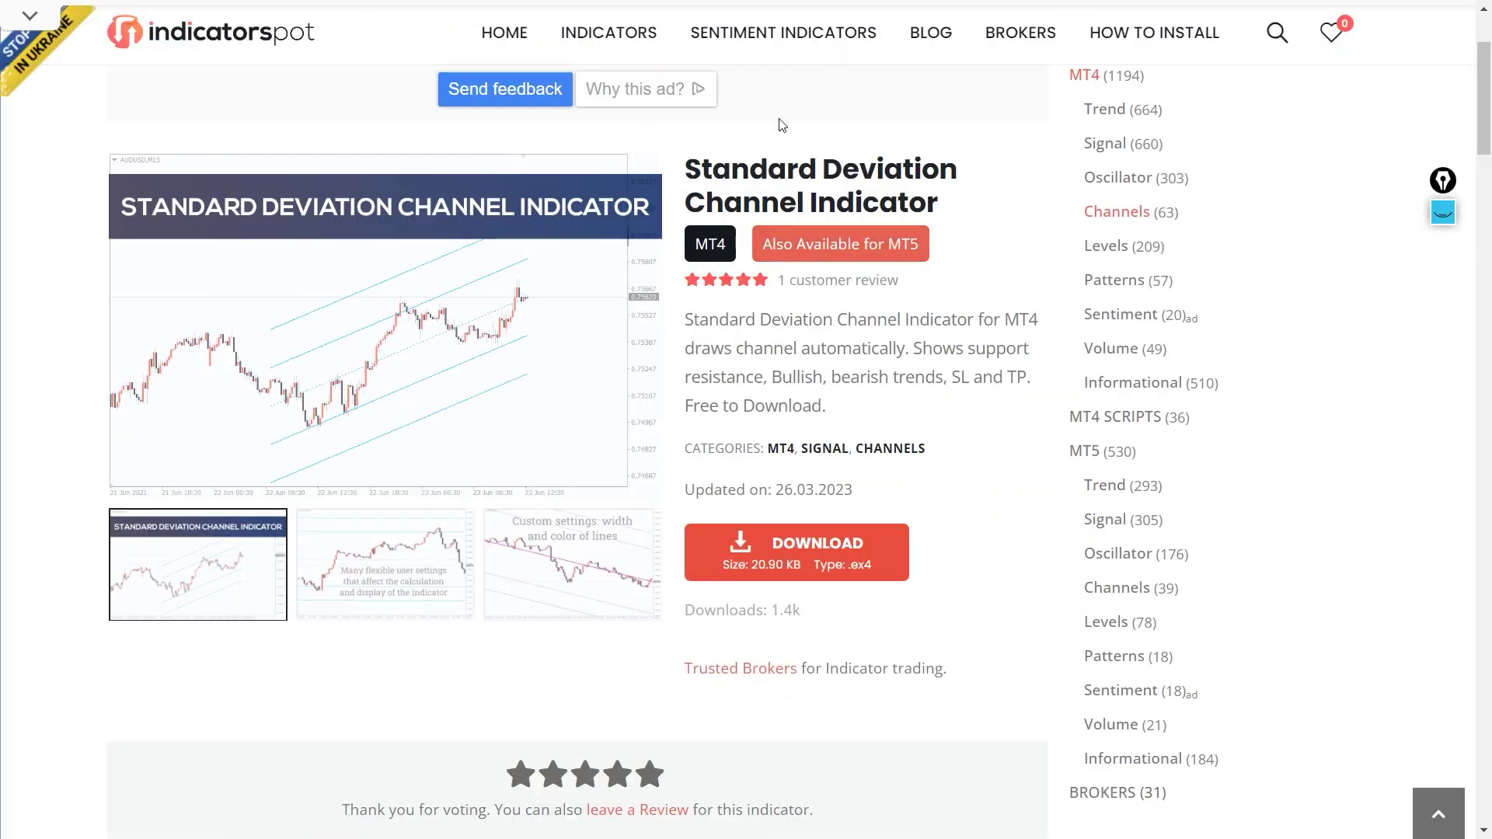
Drop StandardDeviationChannel onto the EURGBP M30 chart and accept its default Common-tab settings
{"action": "left_click", "coordinate": [832, 558]}
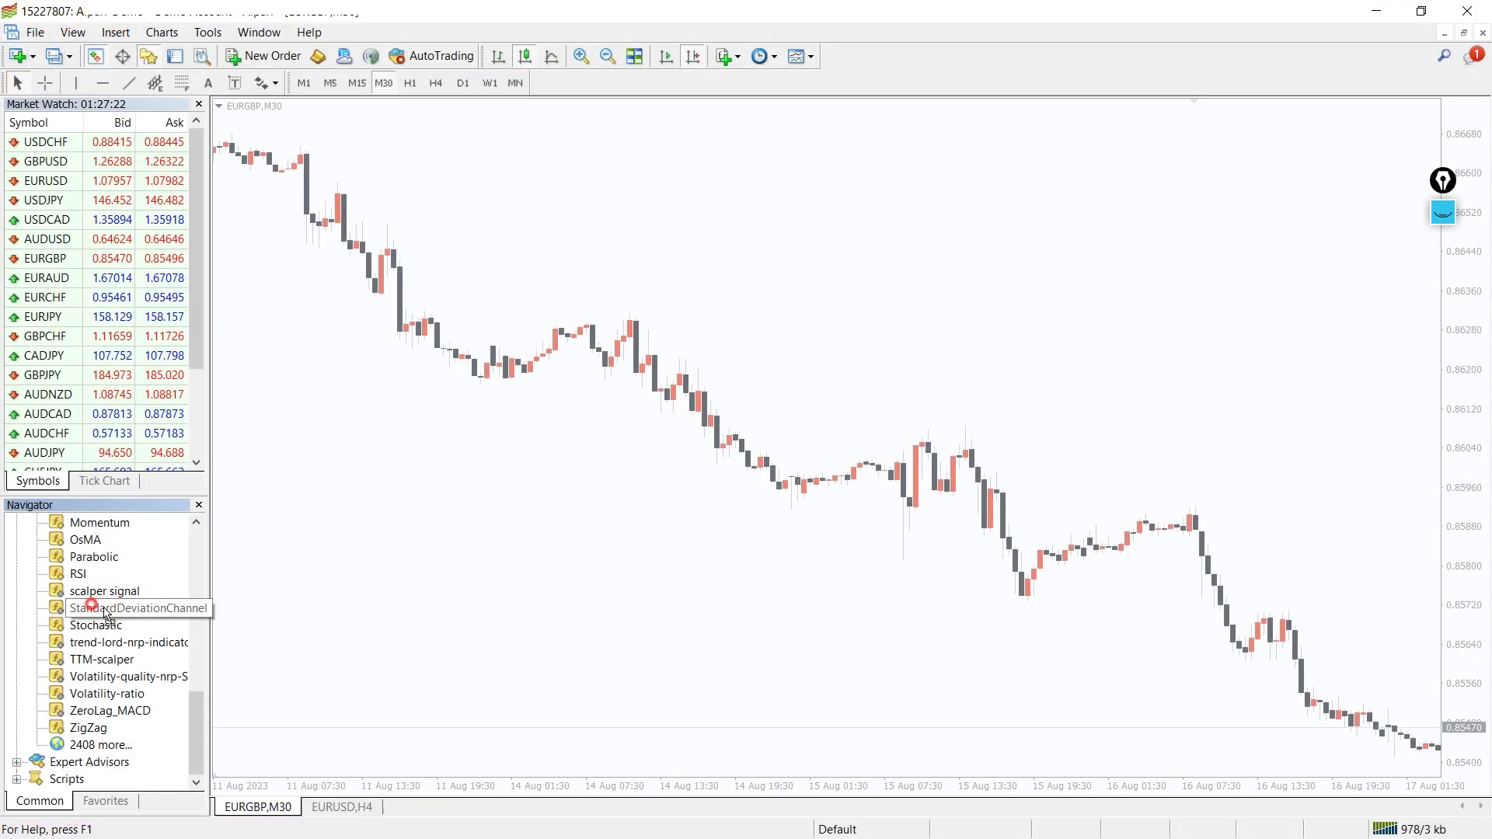
{"action": "left_click_drag", "start_coordinate": [109, 608], "coordinate": [707, 489]}
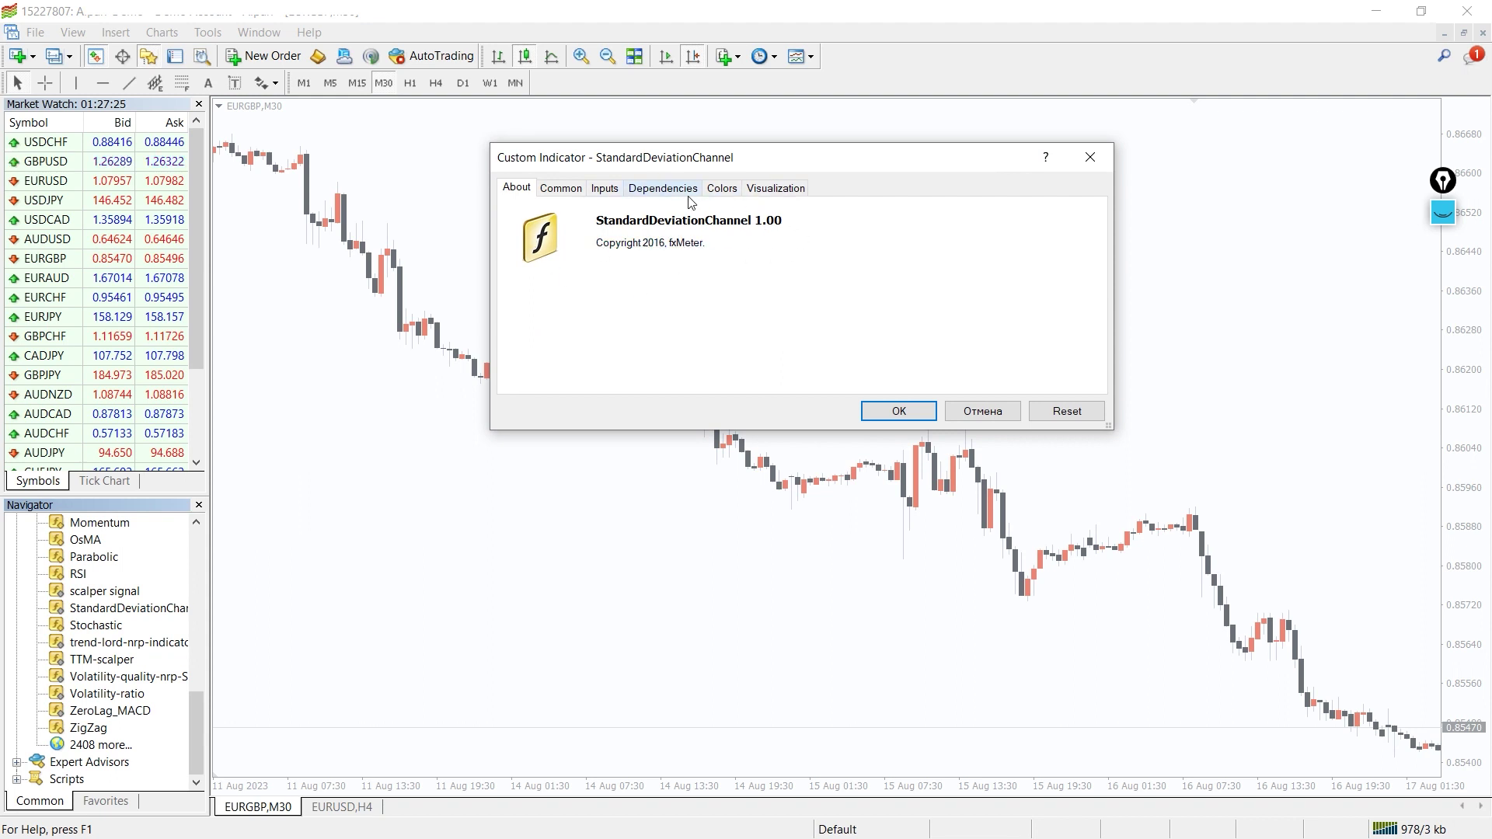
{"action": "left_click", "coordinate": [575, 195]}
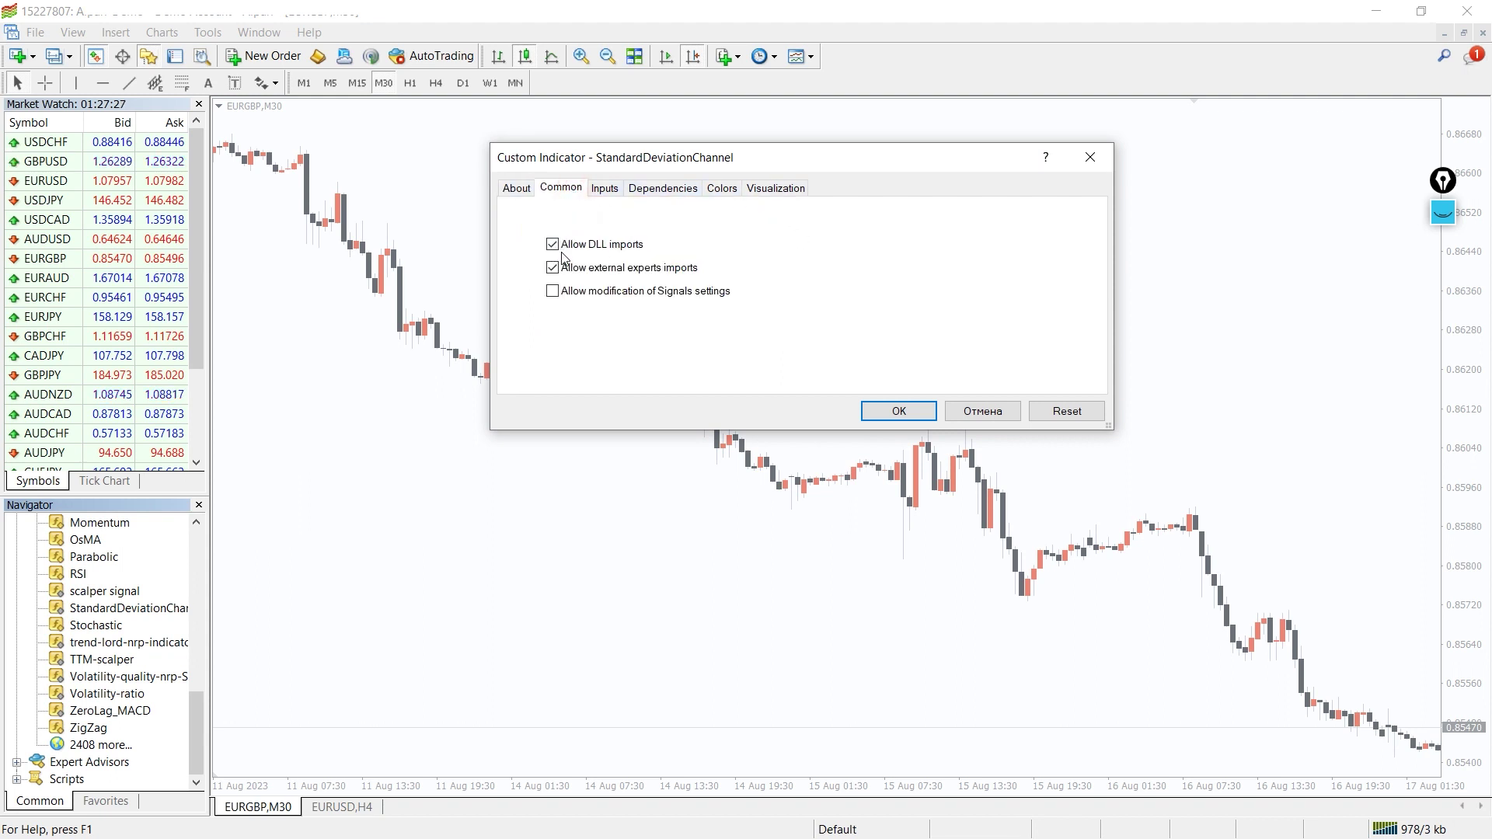
{"action": "left_click", "coordinate": [893, 412]}
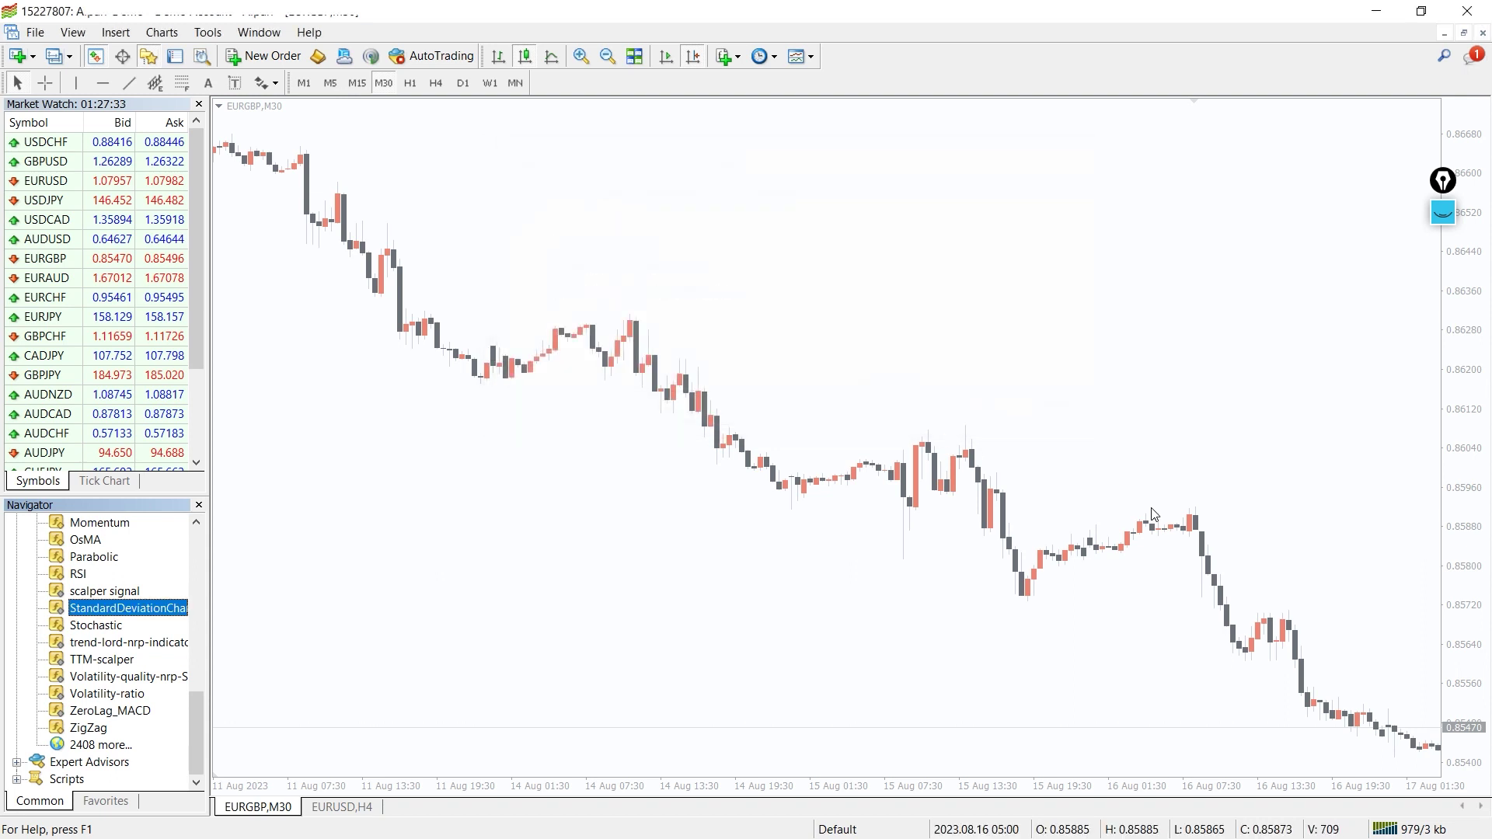
{"action": "left_click", "coordinate": [1041, 519]}
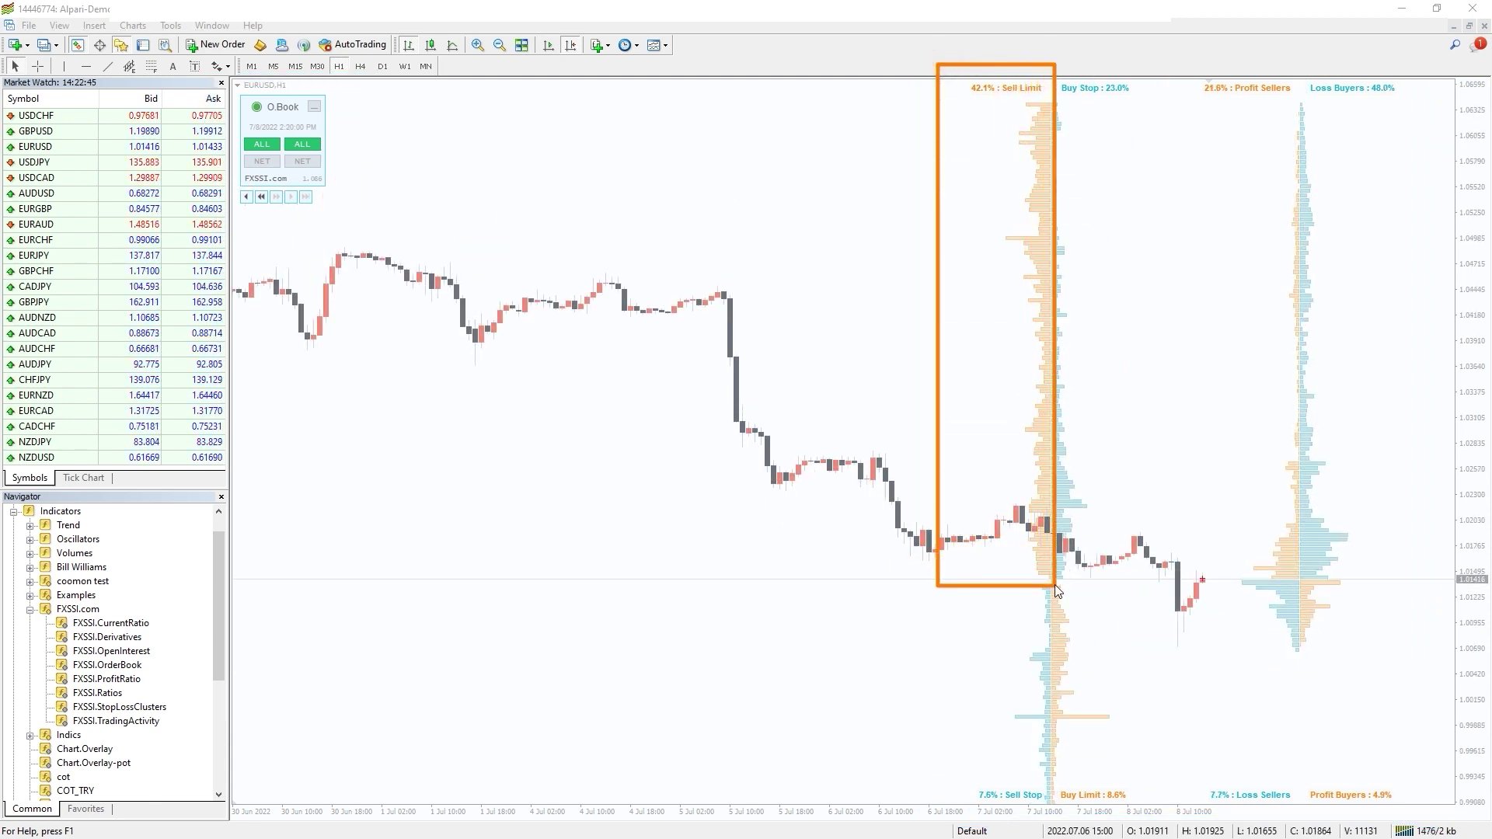
Outline the Sell Limit and Loss Buyers order book histograms with orange and blue rectangles
{"action": "left_click_drag", "start_coordinate": [1141, 802], "coordinate": [1051, 567]}
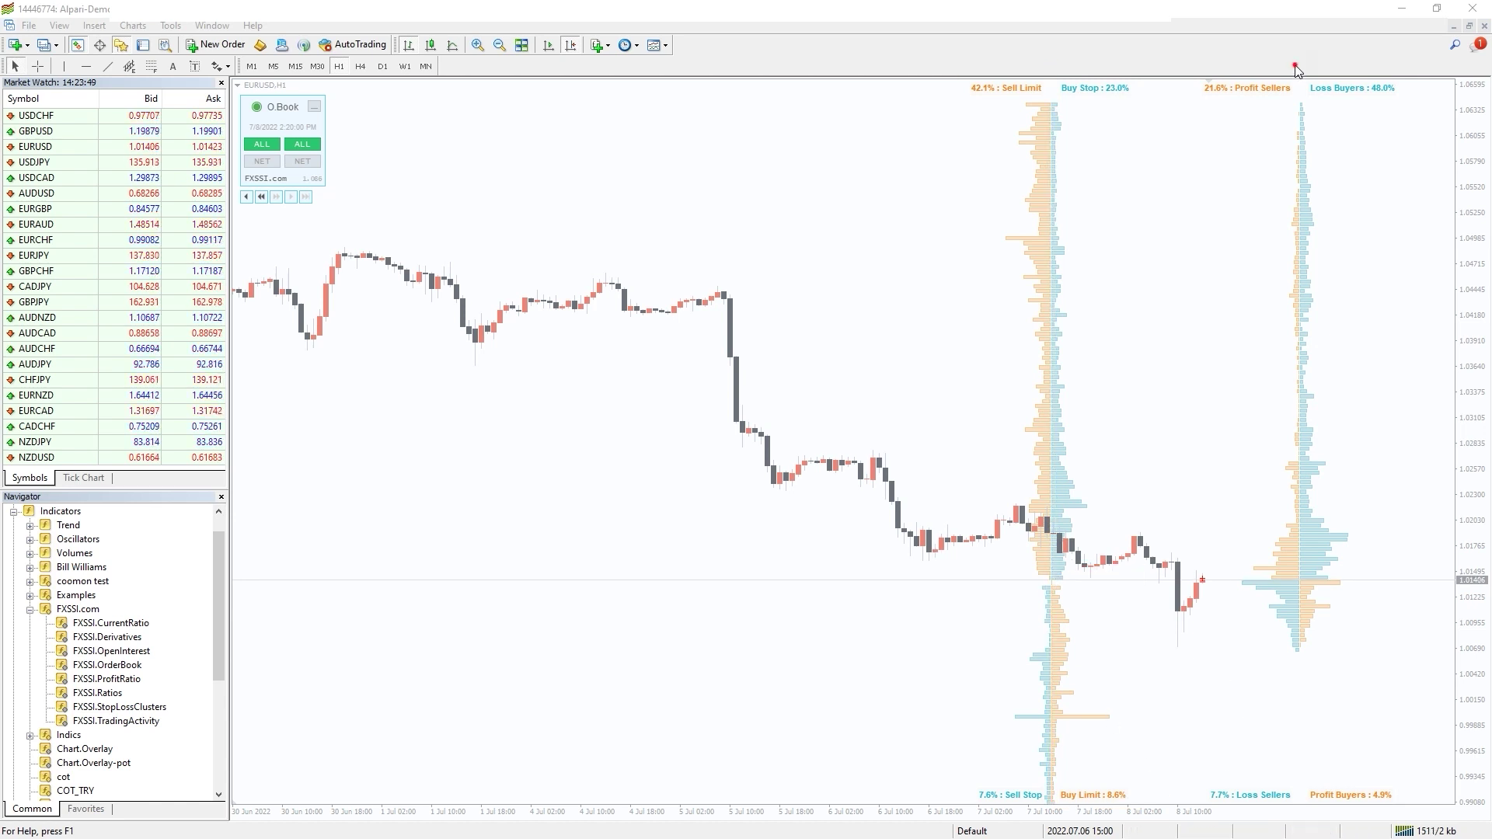
{"action": "left_click_drag", "start_coordinate": [1294, 65], "coordinate": [1413, 585]}
{"action": "left_click_drag", "start_coordinate": [1225, 573], "coordinate": [1321, 694]}
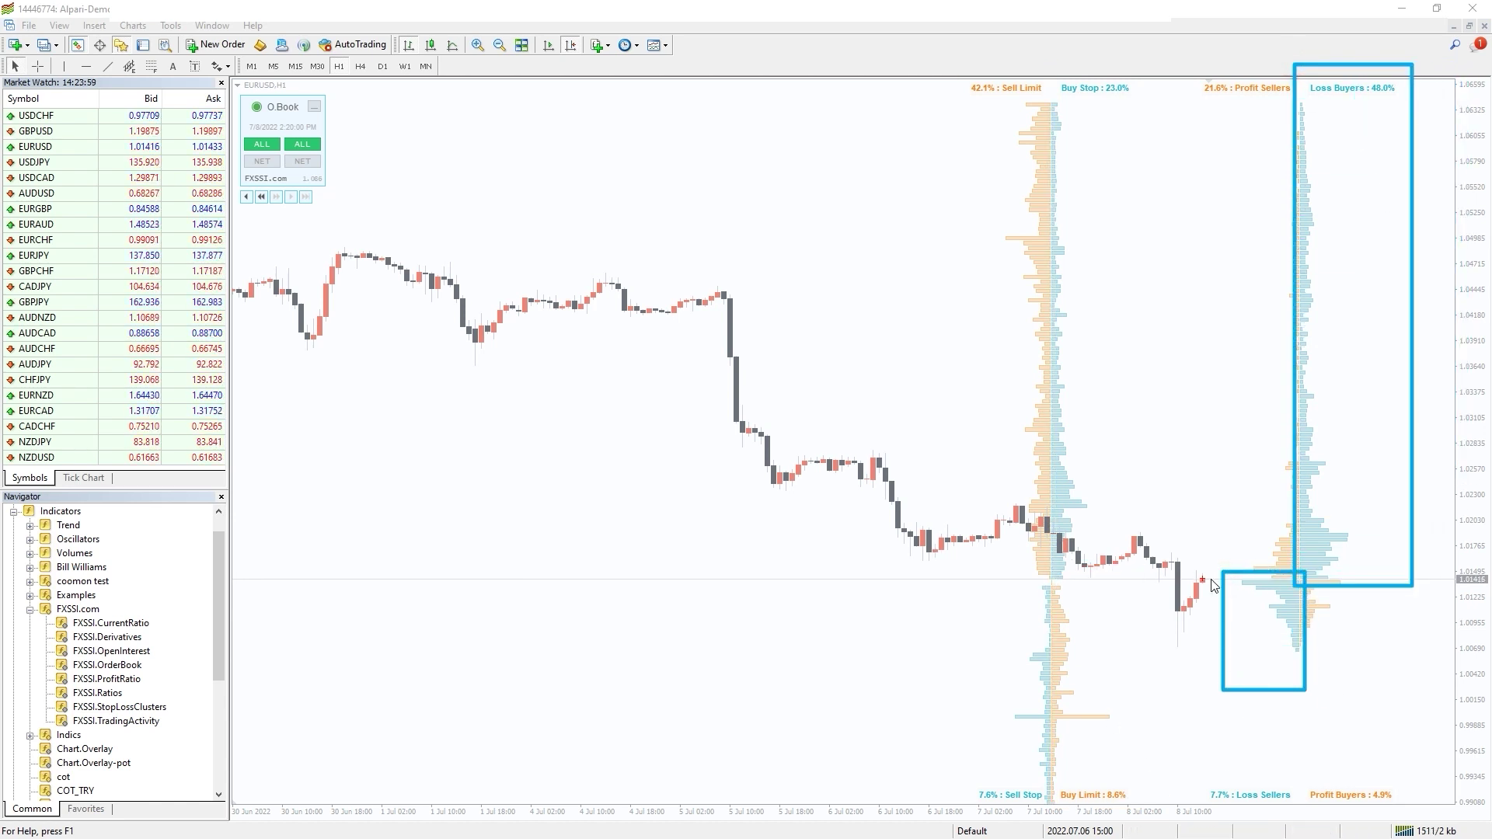
{"action": "left_click_drag", "start_coordinate": [1180, 67], "coordinate": [1304, 583]}
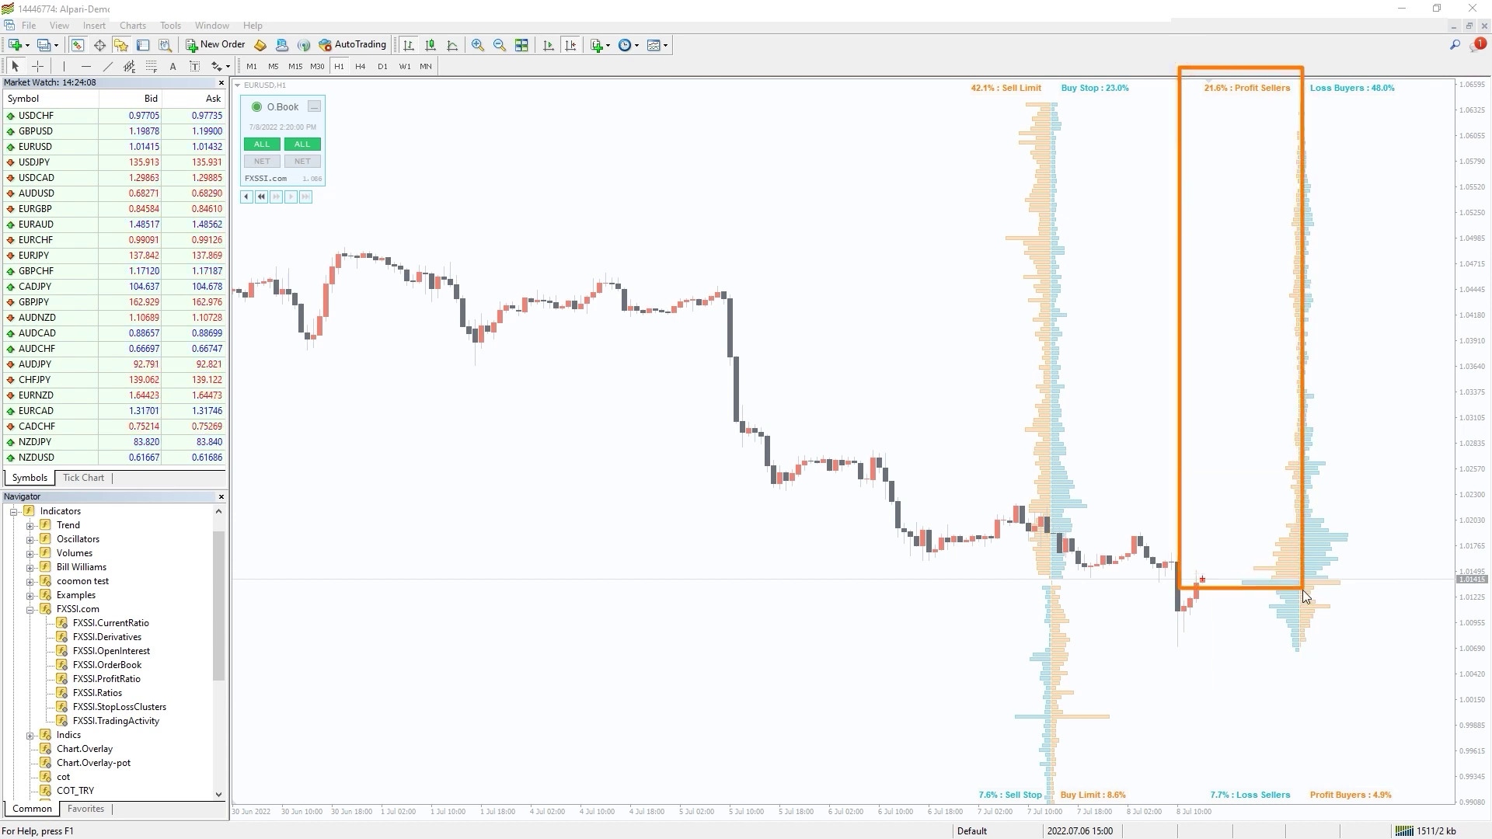
{"action": "left_click_drag", "start_coordinate": [1349, 687], "coordinate": [1300, 577]}
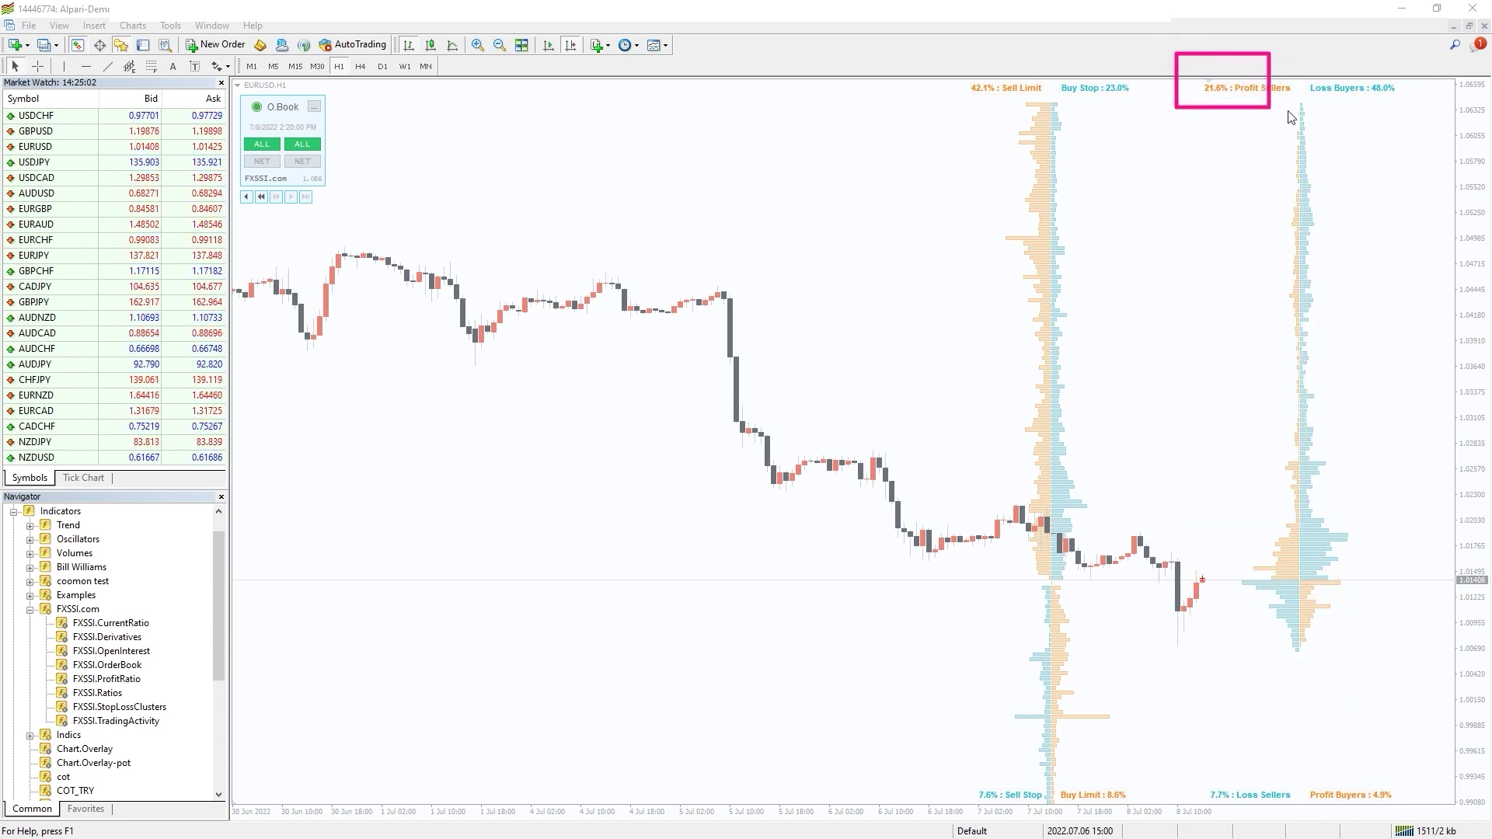
Outline the top labels, bottom labels and tall histogram columns in pink and green
{"action": "left_click_drag", "start_coordinate": [1267, 114], "coordinate": [1301, 112]}
{"action": "left_click_drag", "start_coordinate": [1179, 760], "coordinate": [1297, 814]}
{"action": "left_click_drag", "start_coordinate": [1191, 99], "coordinate": [1305, 705]}
{"action": "left_click_drag", "start_coordinate": [1370, 105], "coordinate": [1411, 107]}
{"action": "mouse_move", "coordinate": [1296, 751]}
{"action": "left_mouse_down"}
{"action": "mouse_move", "coordinate": [1373, 817]}
{"action": "mouse_move", "coordinate": [1401, 816]}
{"action": "left_mouse_up"}
{"action": "mouse_move", "coordinate": [1367, 714]}
{"action": "left_mouse_down"}
{"action": "mouse_move", "coordinate": [1301, 332]}
{"action": "mouse_move", "coordinate": [1299, 101]}
{"action": "left_mouse_up"}
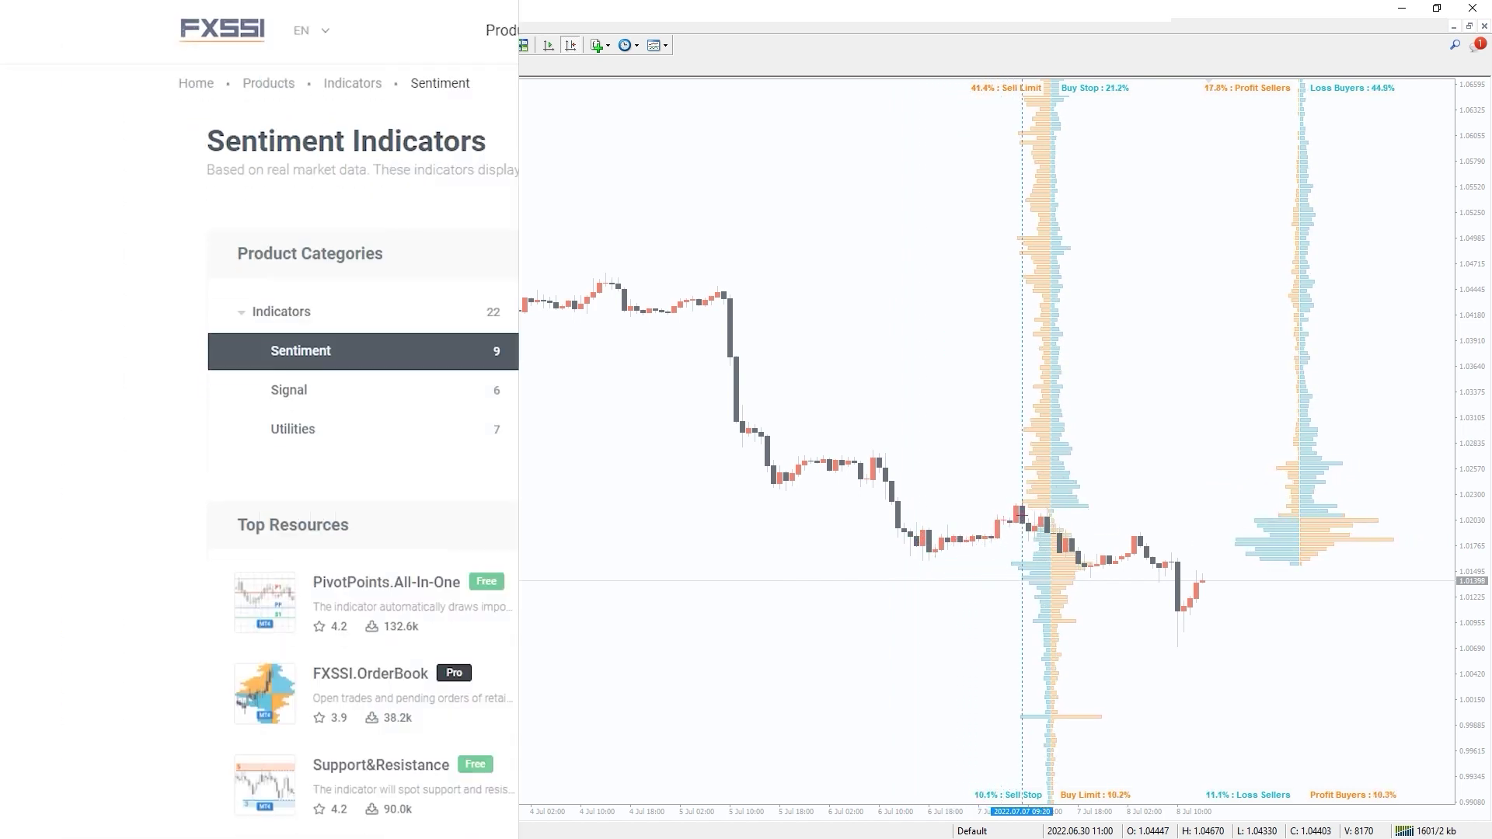
Scroll the FXSSI product list and open the FXSSI Pro Try Free sign-up page
{"action": "scroll", "coordinate": [1425, 254], "scroll_direction": "down", "scroll_amount": 3}
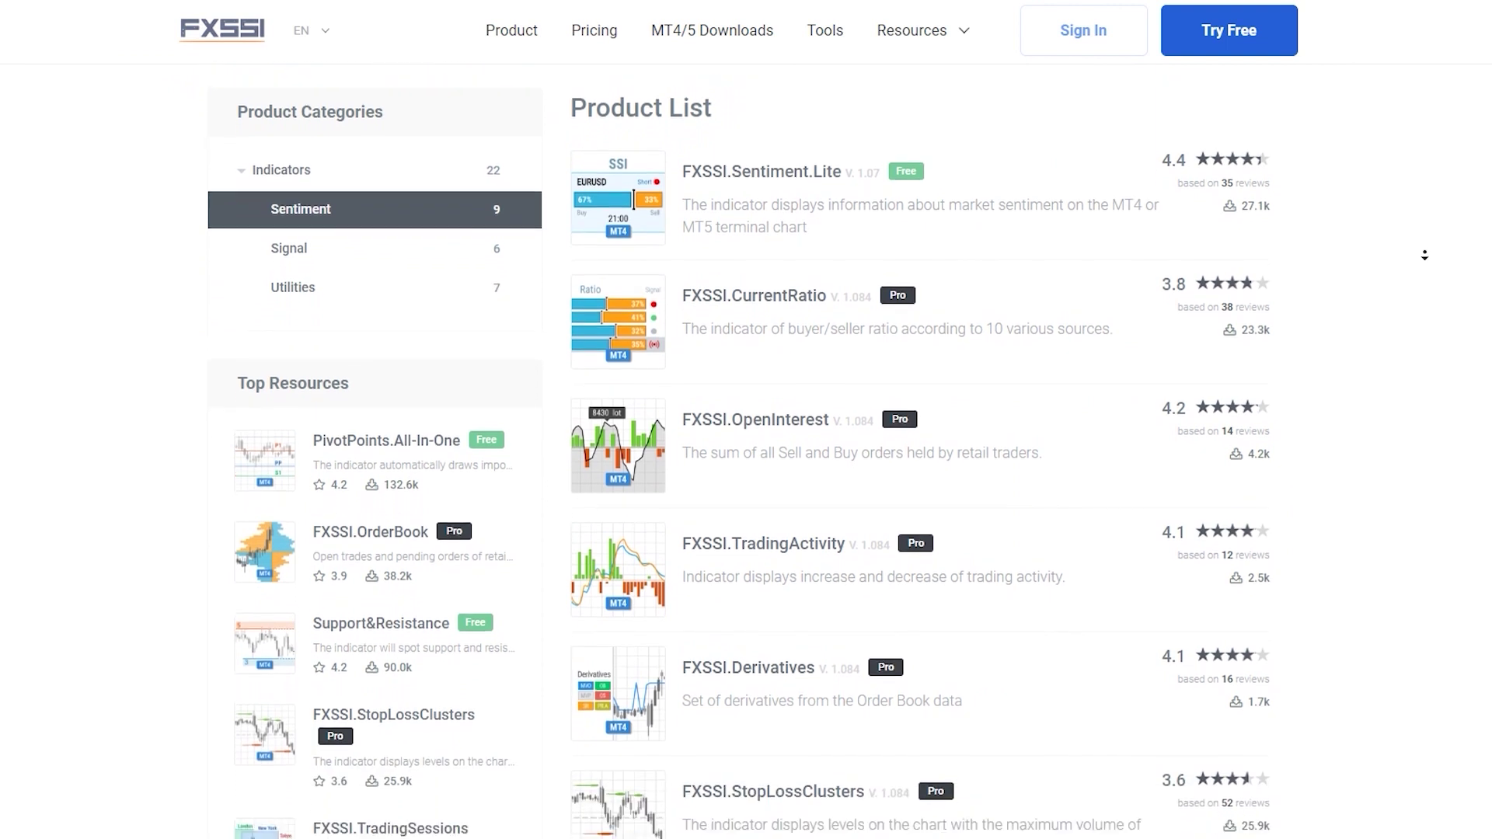
{"action": "scroll", "coordinate": [1425, 255], "scroll_direction": "down", "scroll_amount": 4}
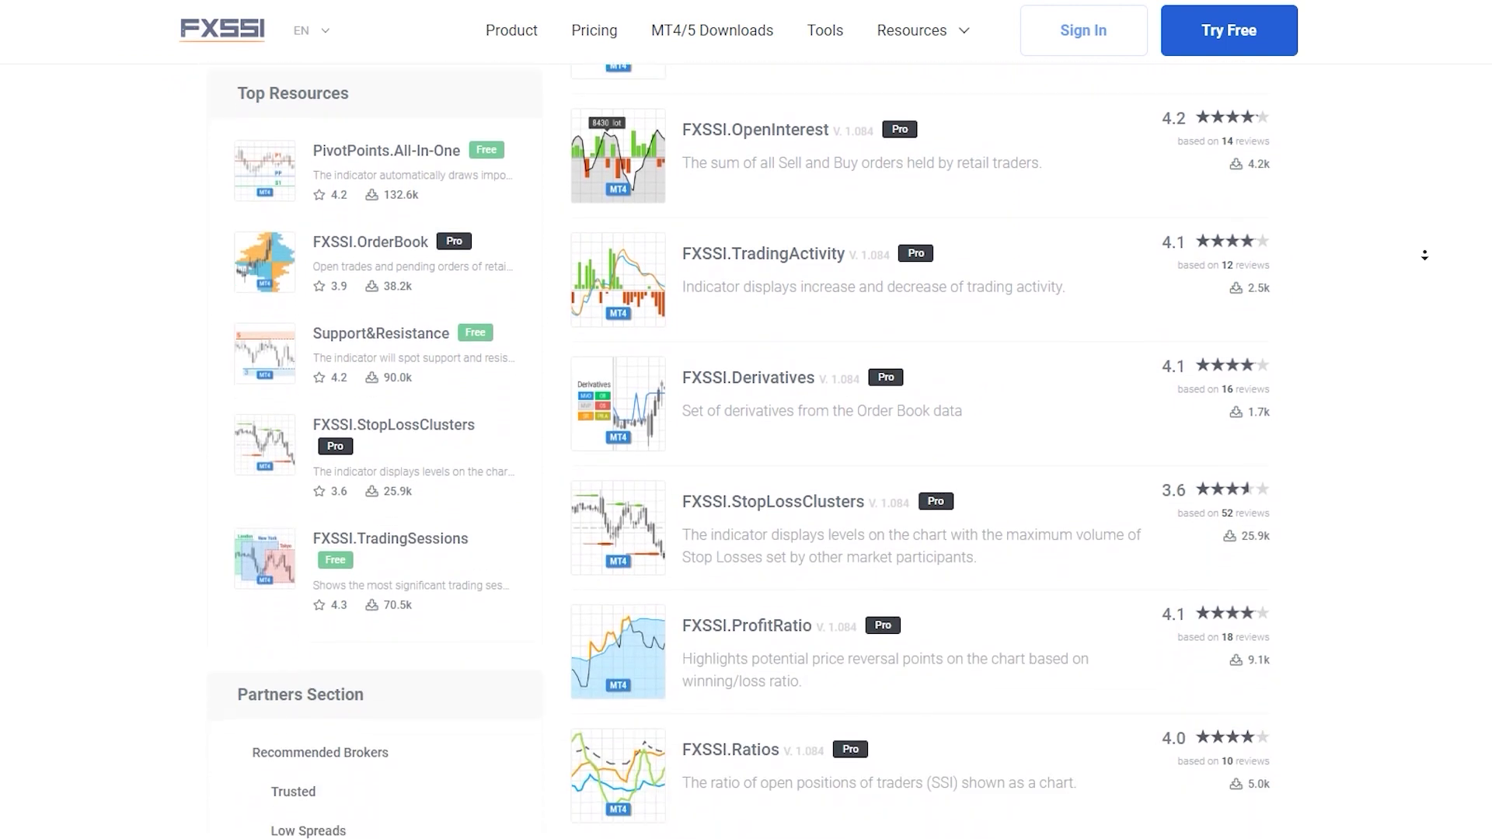
{"action": "scroll", "coordinate": [1425, 255], "scroll_direction": "down", "scroll_amount": 2}
{"action": "left_click", "coordinate": [1236, 34]}
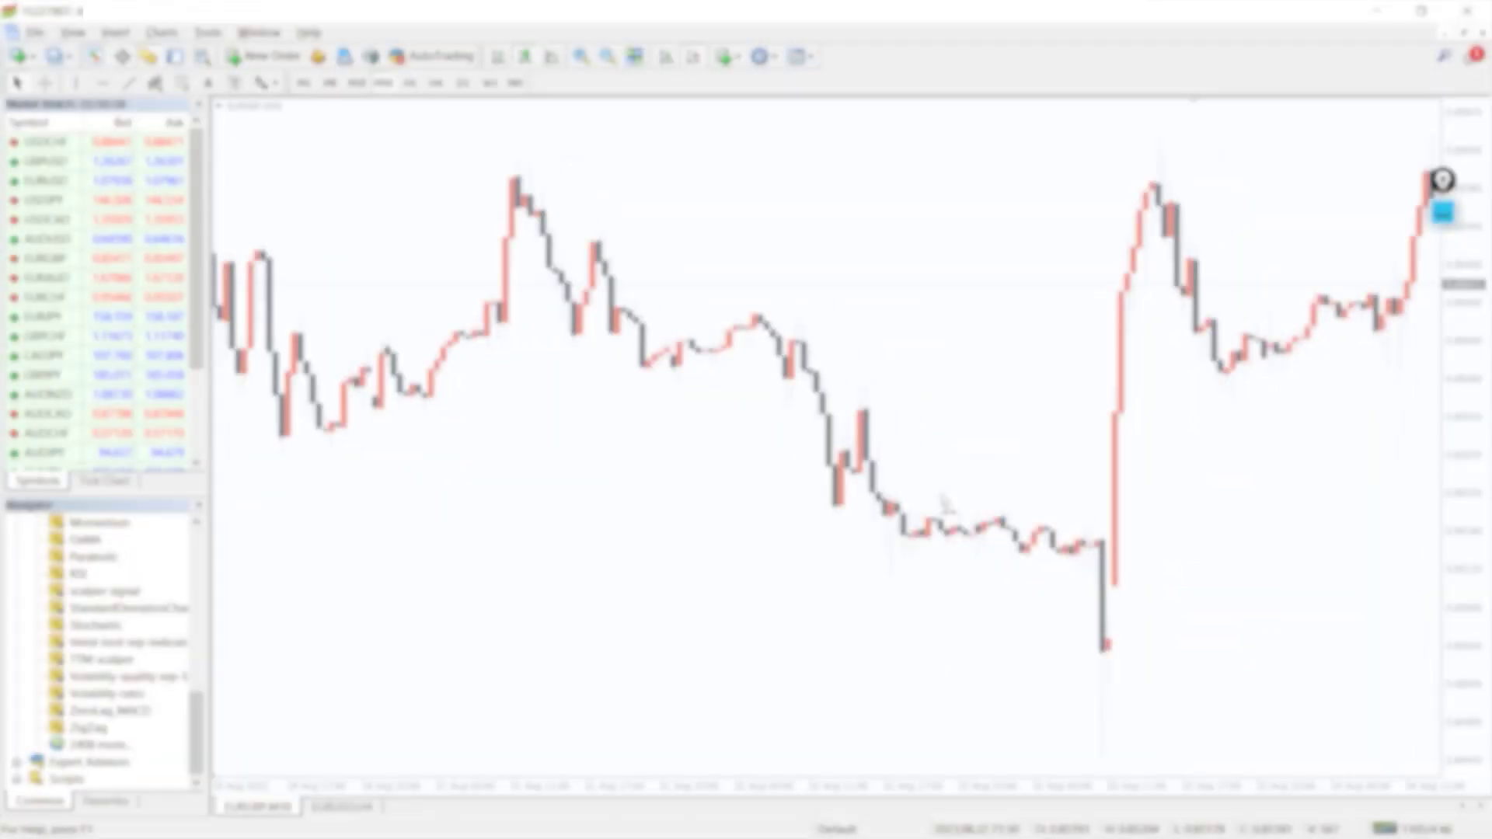
{"action": "left_click_drag", "start_coordinate": [943, 506], "coordinate": [645, 678]}
Scroll the EURGBP M30 chart right until the channel's midline and four bands show fully
{"action": "scroll", "coordinate": [646, 677], "scroll_direction": "right", "scroll_amount": 10}
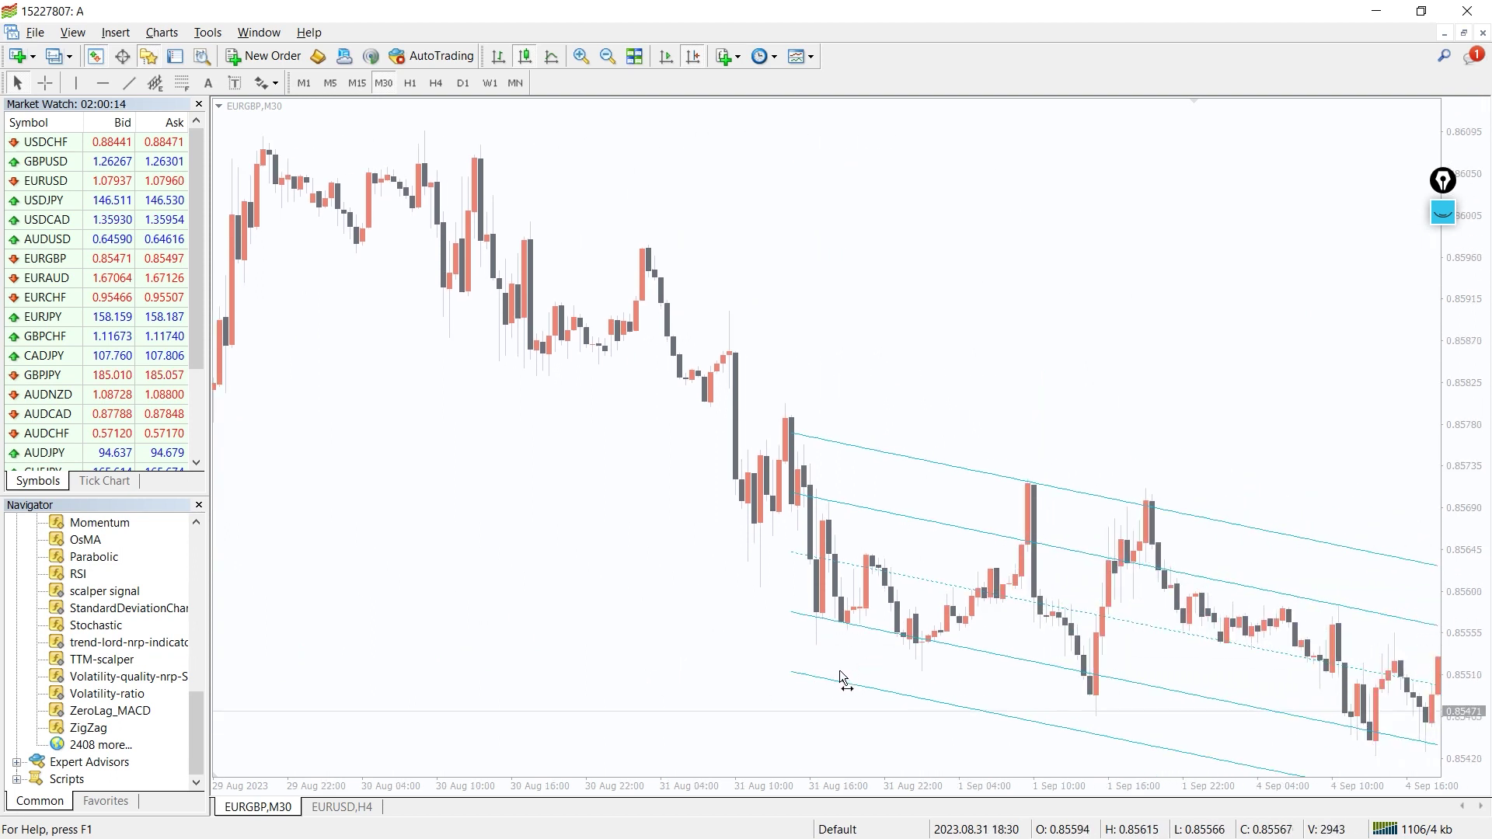
{"action": "scroll", "coordinate": [819, 660], "scroll_direction": "right", "scroll_amount": 5}
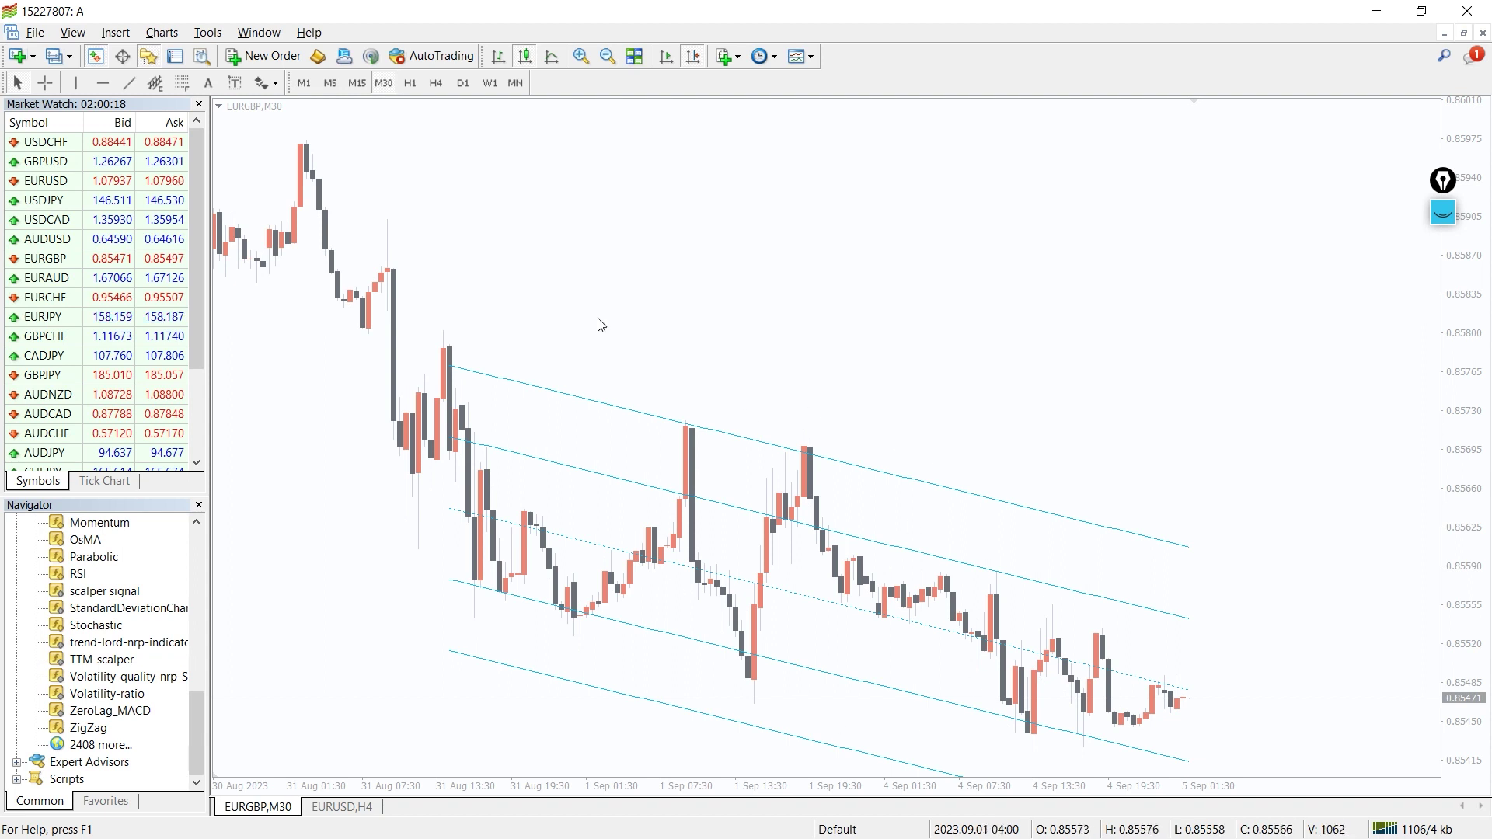
{"action": "left_click", "coordinate": [410, 83]}
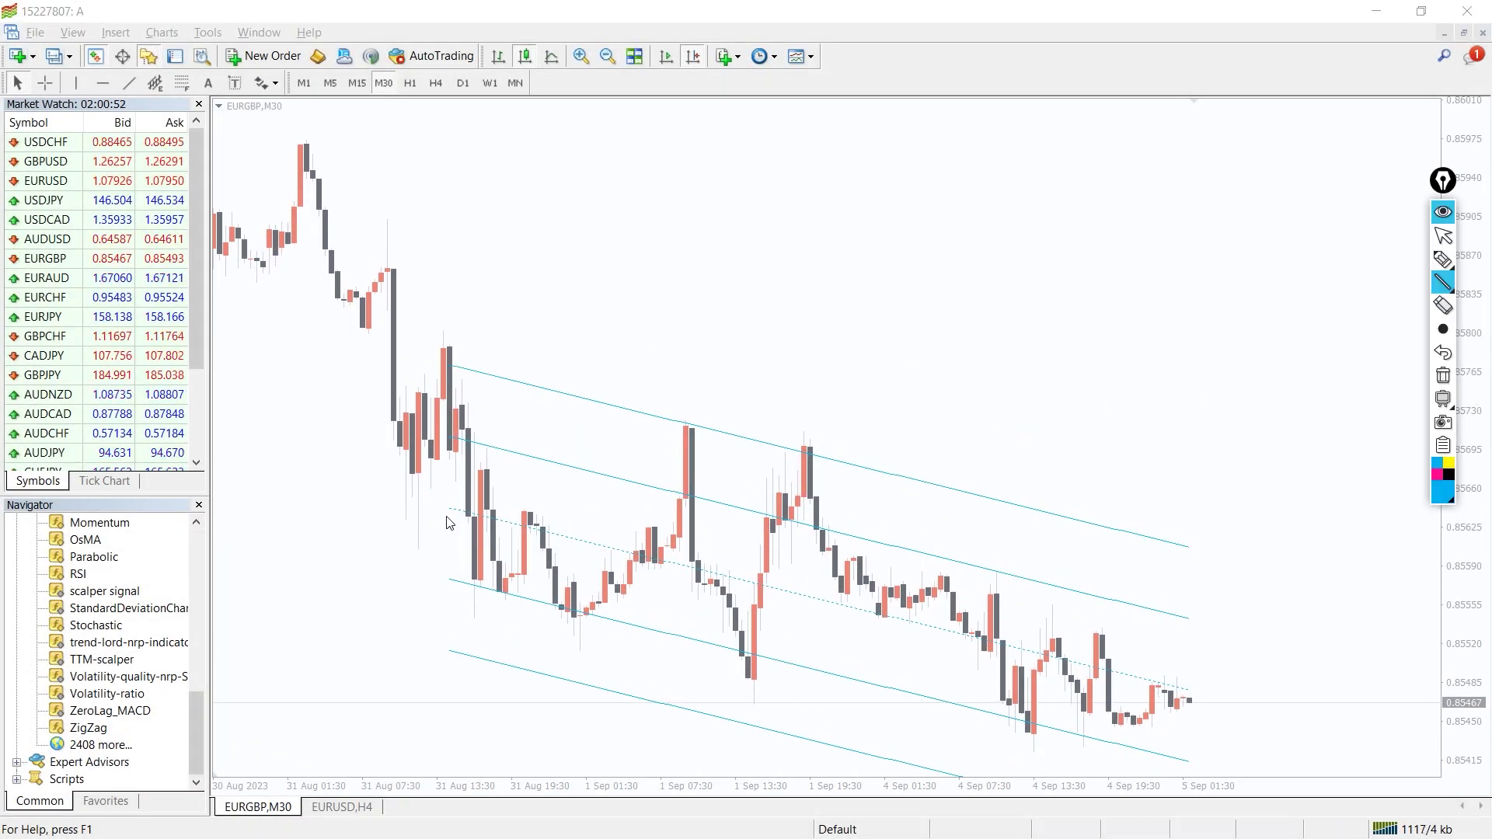
Trace the channel's middle, lowest and upper lines with thick strokes, then erase them
{"action": "left_click_drag", "start_coordinate": [448, 520], "coordinate": [1198, 709]}
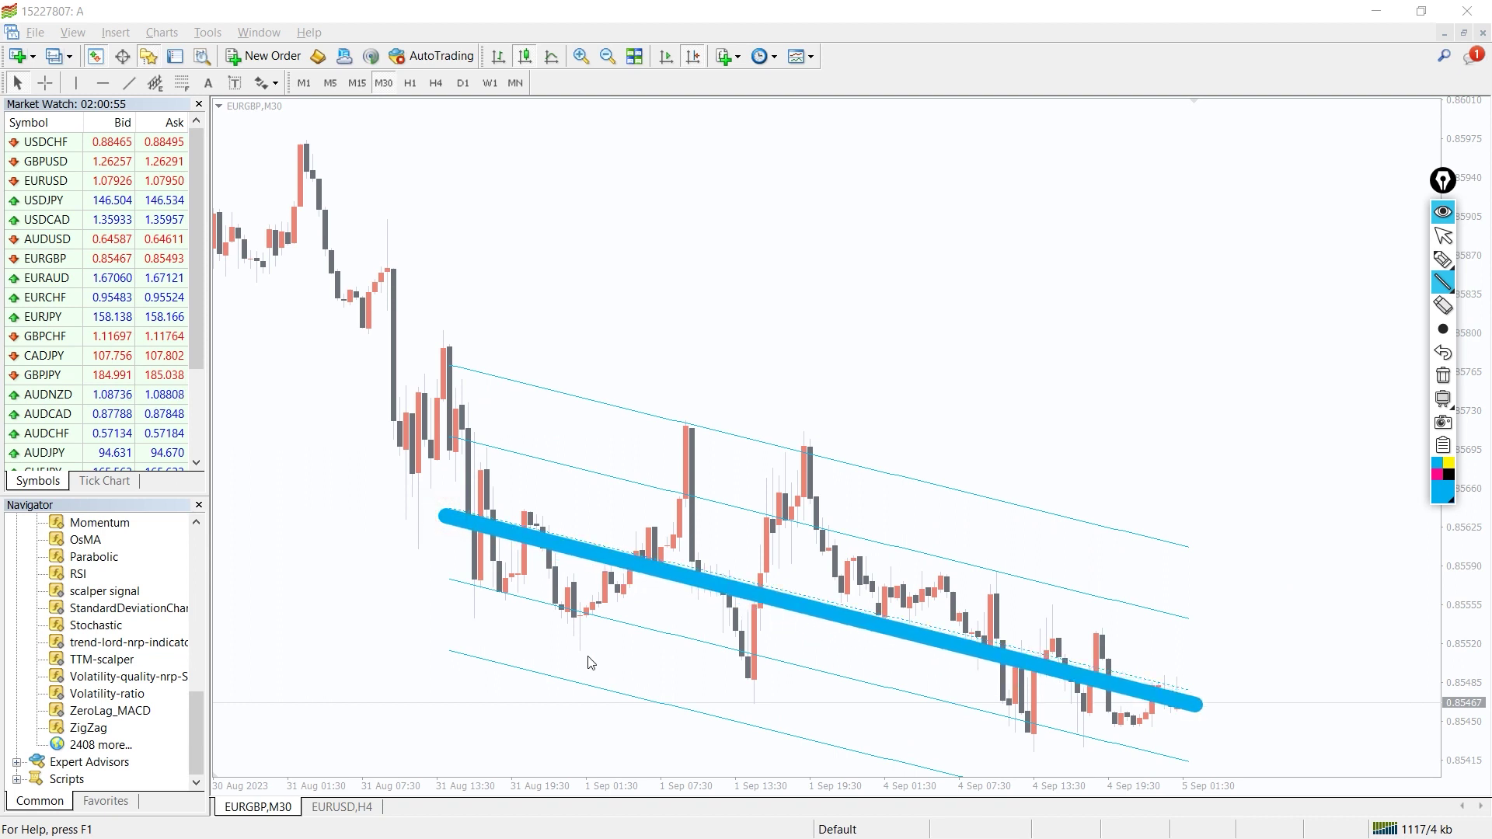
{"action": "left_click_drag", "start_coordinate": [447, 657], "coordinate": [944, 787]}
{"action": "mouse_move", "coordinate": [450, 359]}
{"action": "left_mouse_down"}
{"action": "mouse_move", "coordinate": [1040, 517]}
{"action": "mouse_move", "coordinate": [1197, 542]}
{"action": "left_mouse_up"}
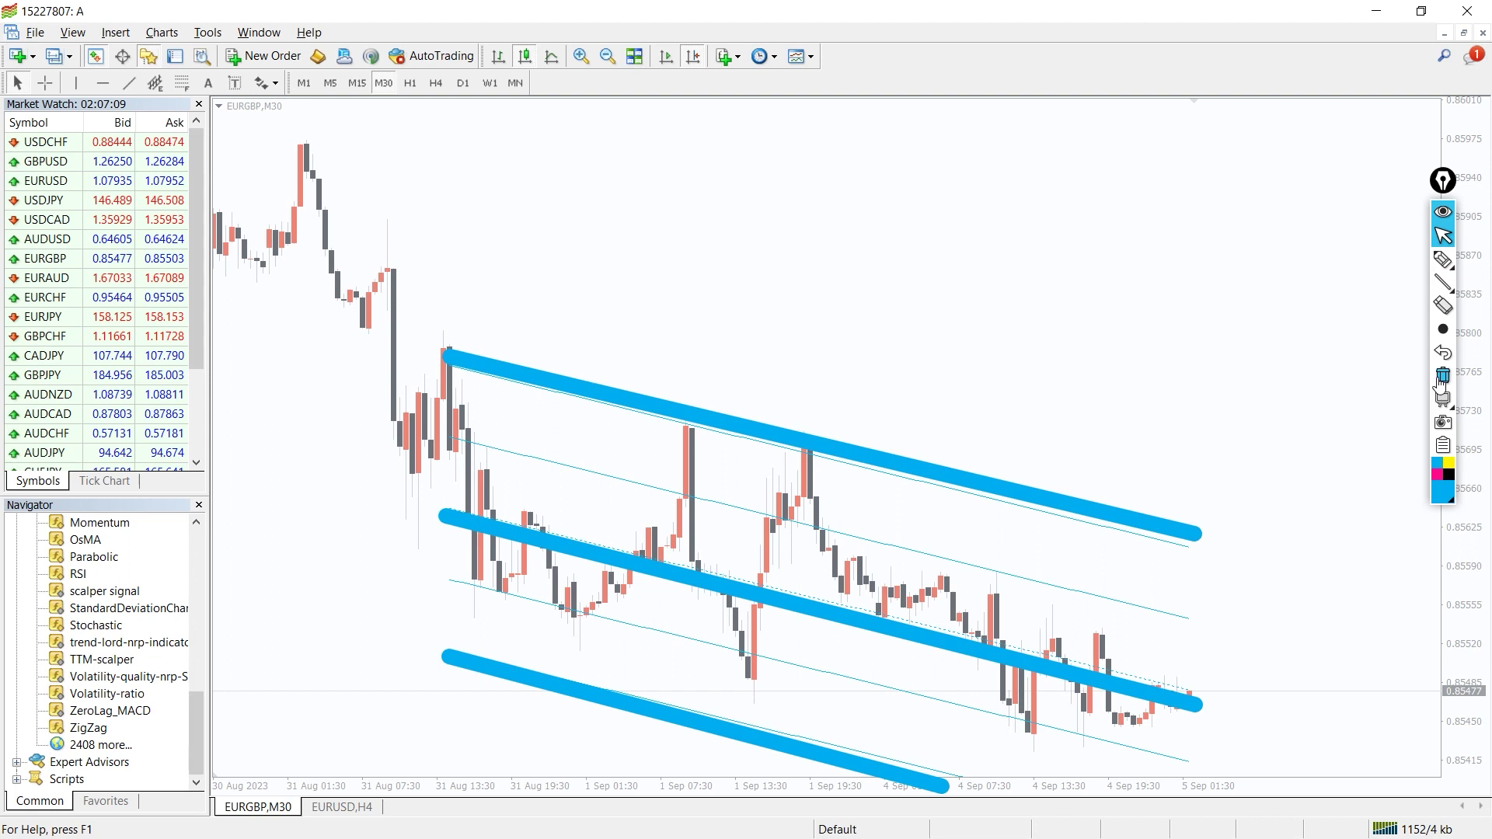
{"action": "left_click", "coordinate": [1442, 377]}
Circle the two peaks touching the upper channel line, arrow them downward, then erase everything
{"action": "left_click", "coordinate": [1443, 259]}
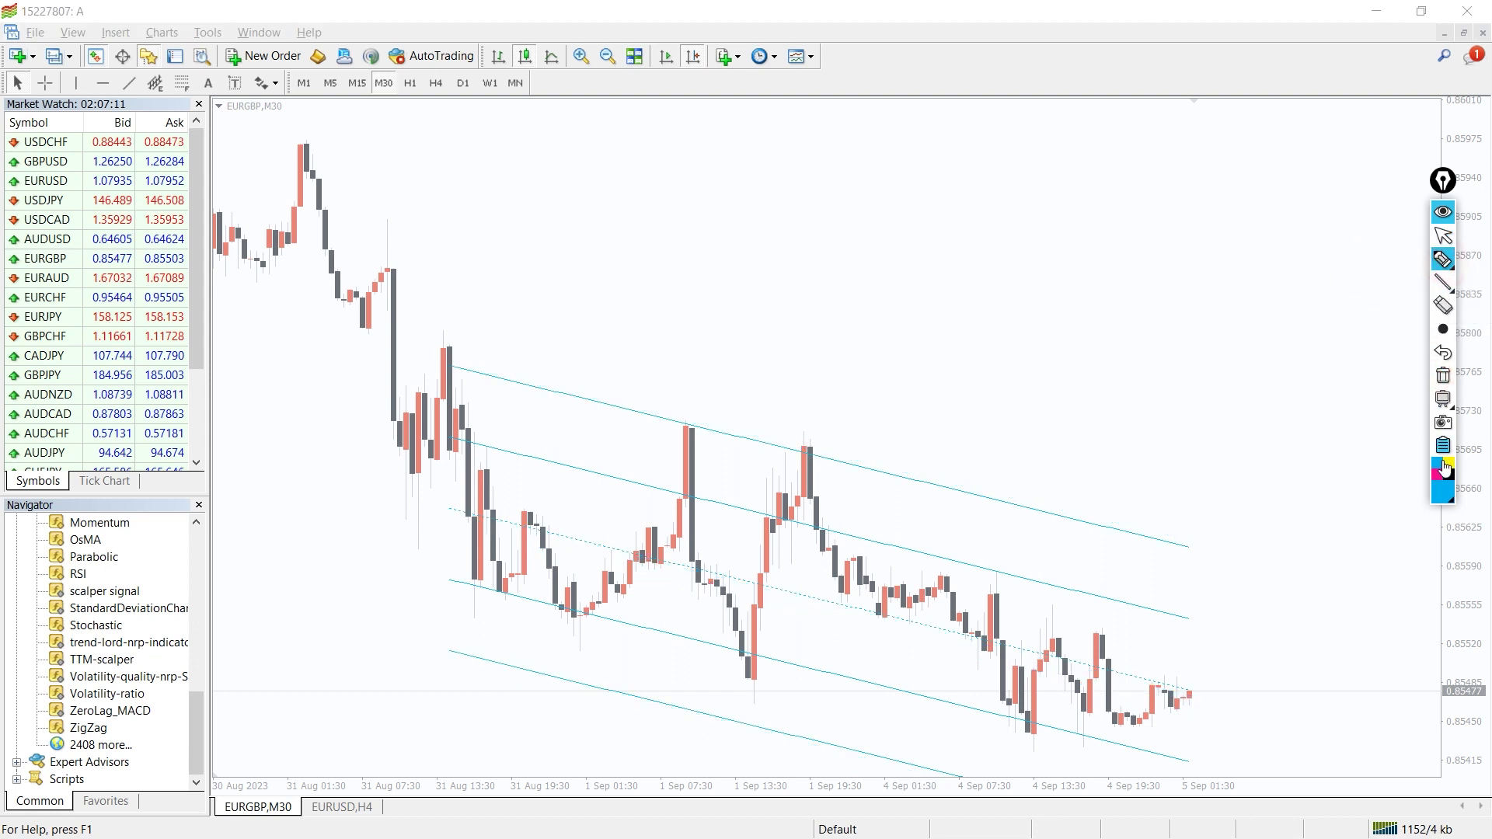
{"action": "mouse_move", "coordinate": [682, 420]}
{"action": "left_mouse_down"}
{"action": "mouse_move", "coordinate": [719, 432]}
{"action": "mouse_move", "coordinate": [707, 438]}
{"action": "left_mouse_up"}
{"action": "mouse_move", "coordinate": [829, 434]}
{"action": "left_mouse_down"}
{"action": "mouse_move", "coordinate": [774, 446]}
{"action": "mouse_move", "coordinate": [808, 440]}
{"action": "left_mouse_up"}
{"action": "left_click", "coordinate": [1443, 282]}
{"action": "left_click", "coordinate": [1397, 283]}
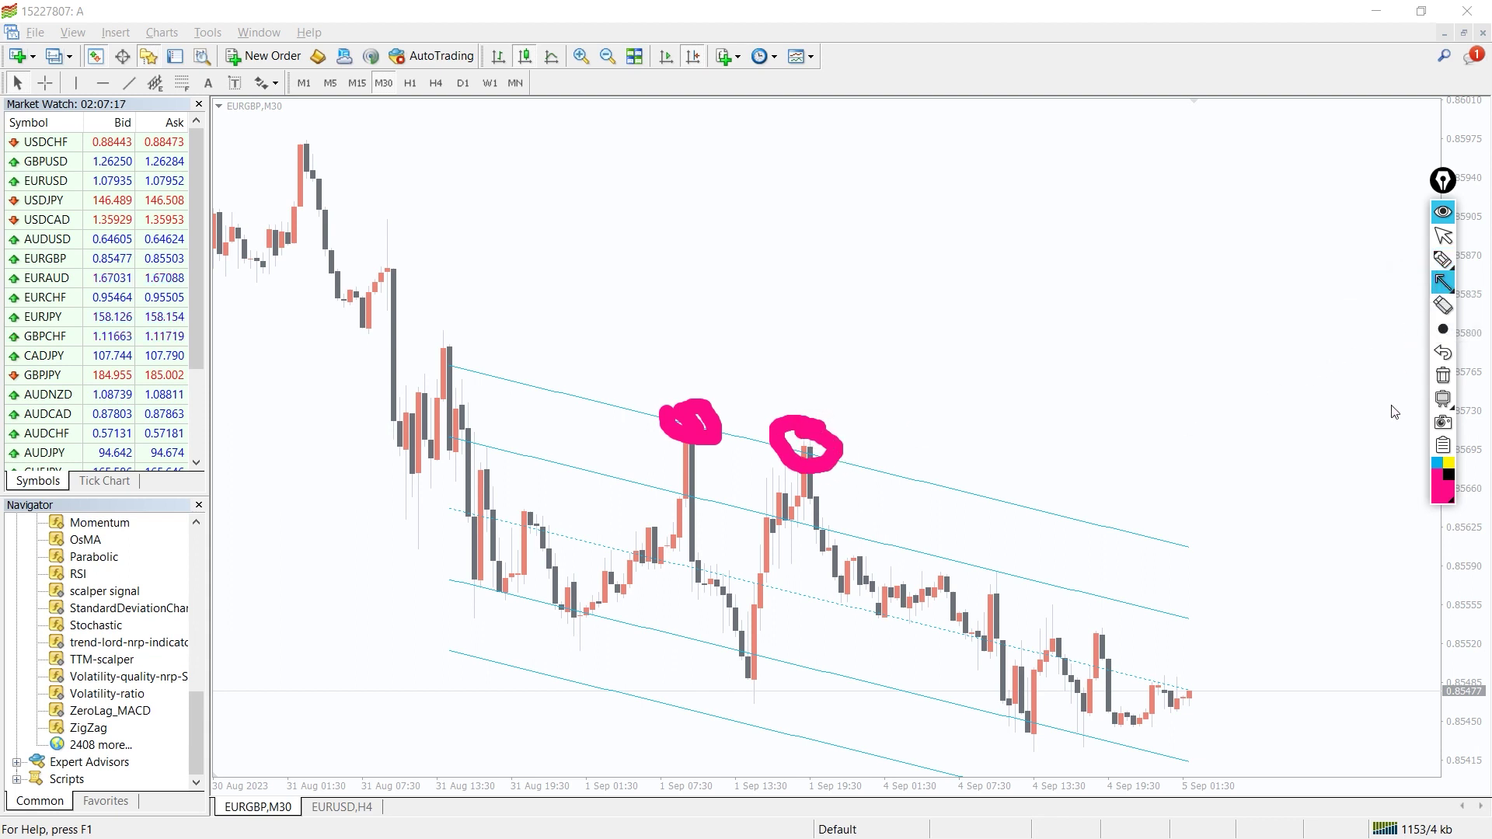
{"action": "left_click_drag", "start_coordinate": [692, 464], "coordinate": [739, 653]}
{"action": "left_click_drag", "start_coordinate": [815, 513], "coordinate": [881, 619]}
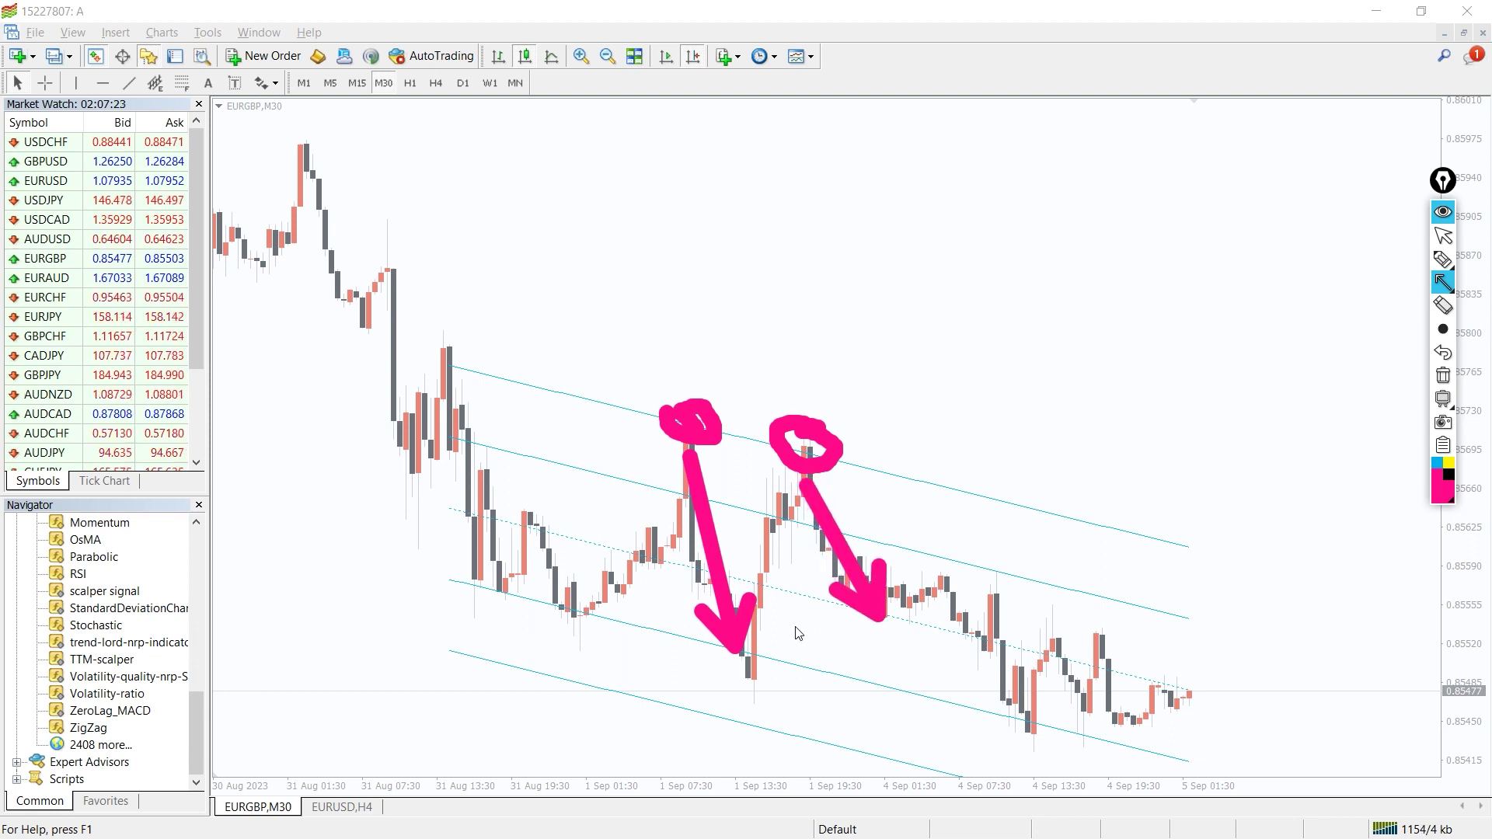
{"action": "left_click", "coordinate": [1443, 376]}
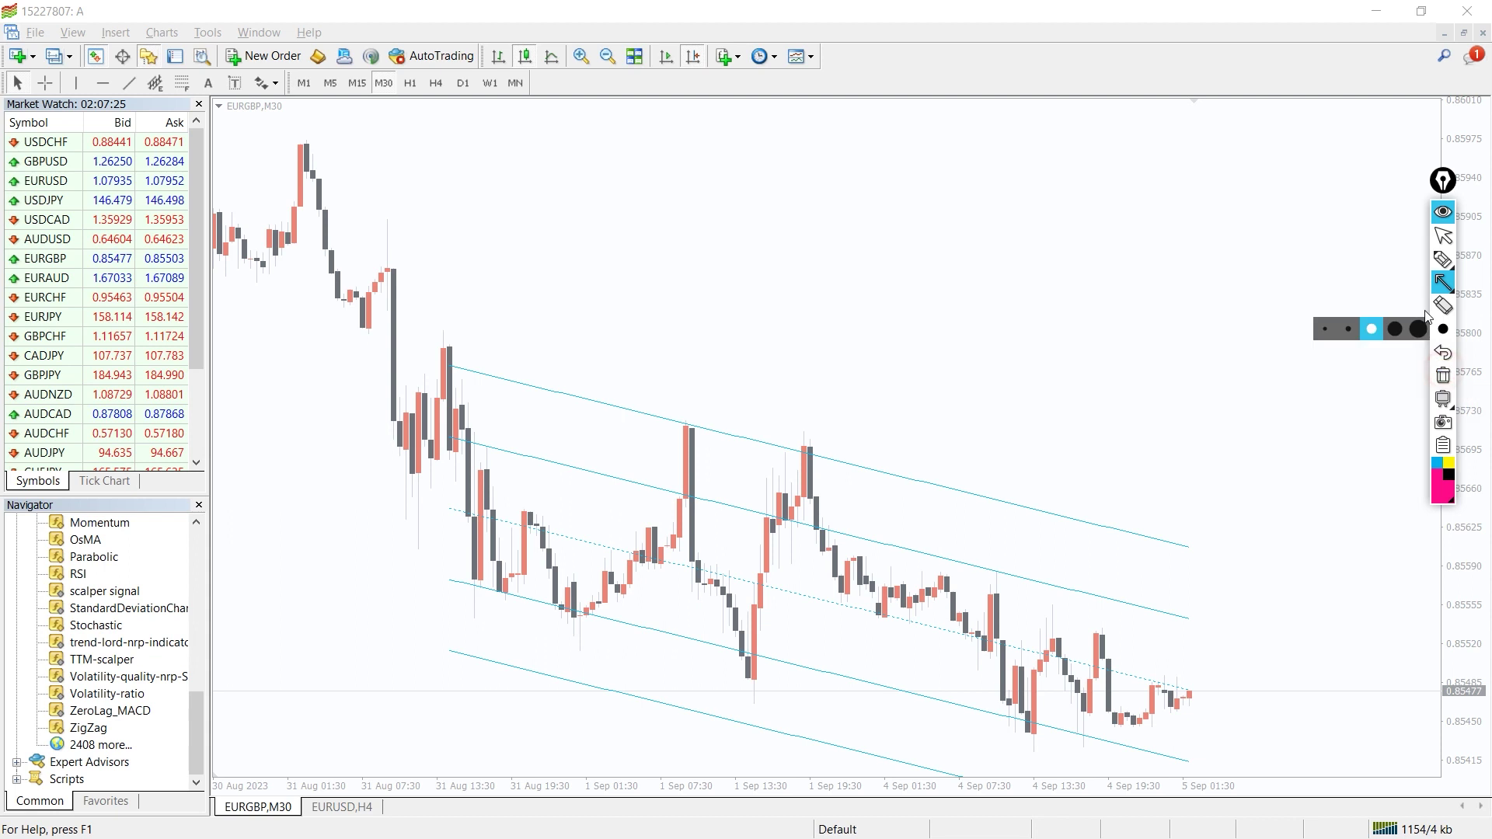
{"action": "left_click", "coordinate": [1421, 466]}
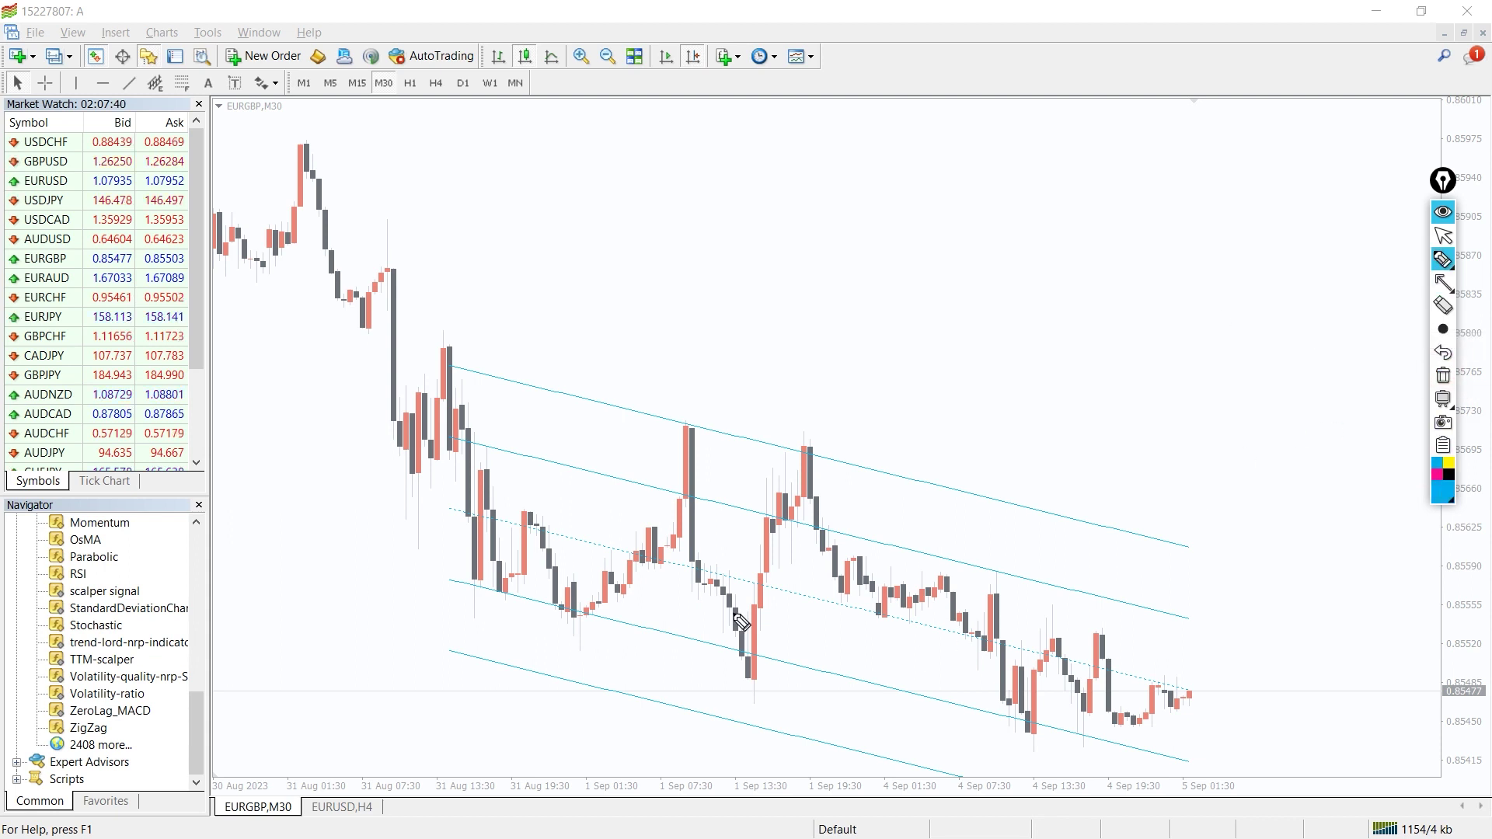
Highlight the rebounds in blue, bottom-band lows in pink and the upper inner-line touch in green
{"action": "left_click_drag", "start_coordinate": [551, 615], "coordinate": [584, 612]}
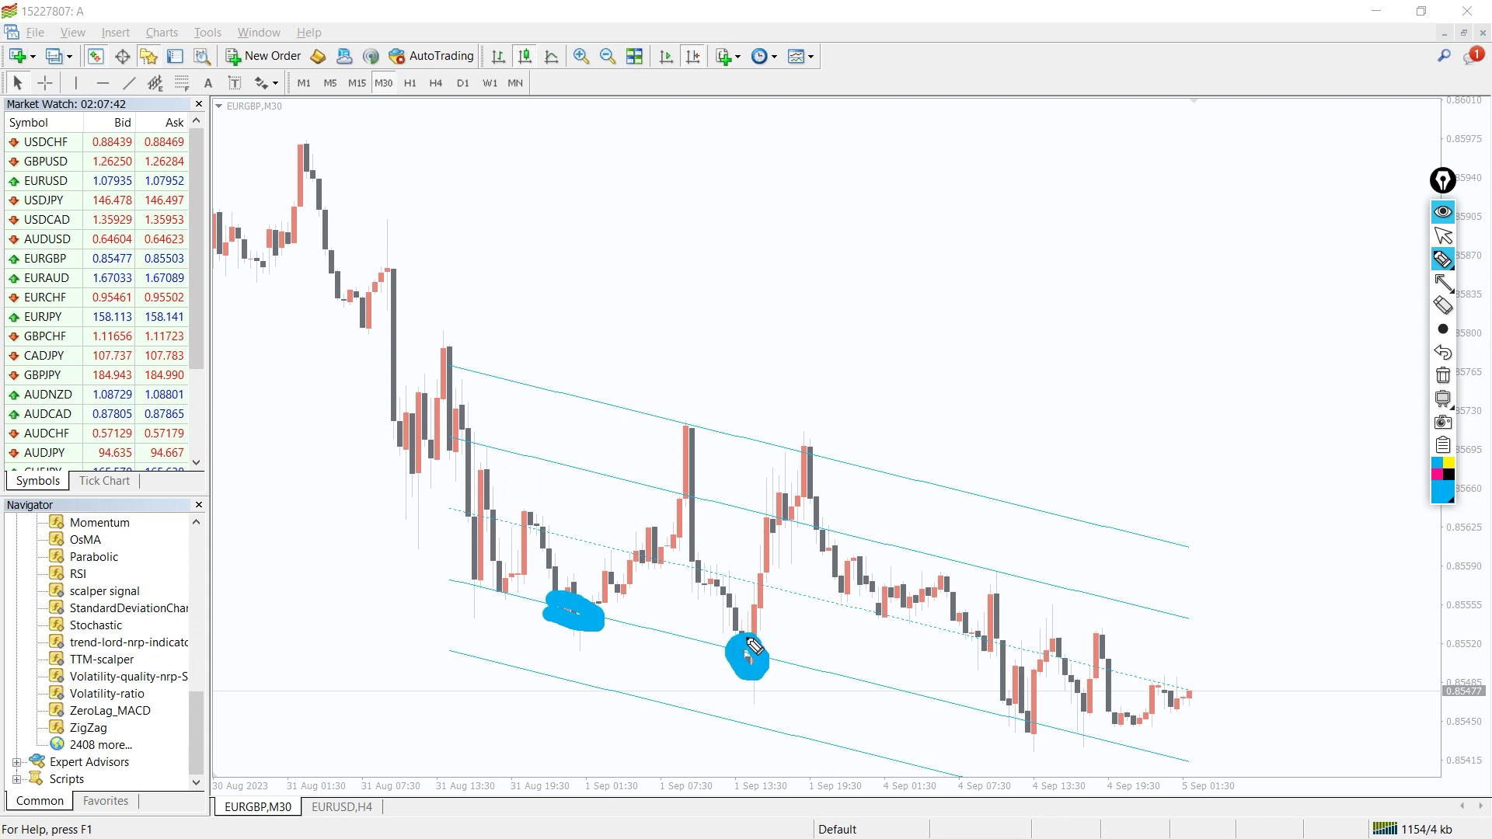
{"action": "left_click_drag", "start_coordinate": [765, 606], "coordinate": [812, 493]}
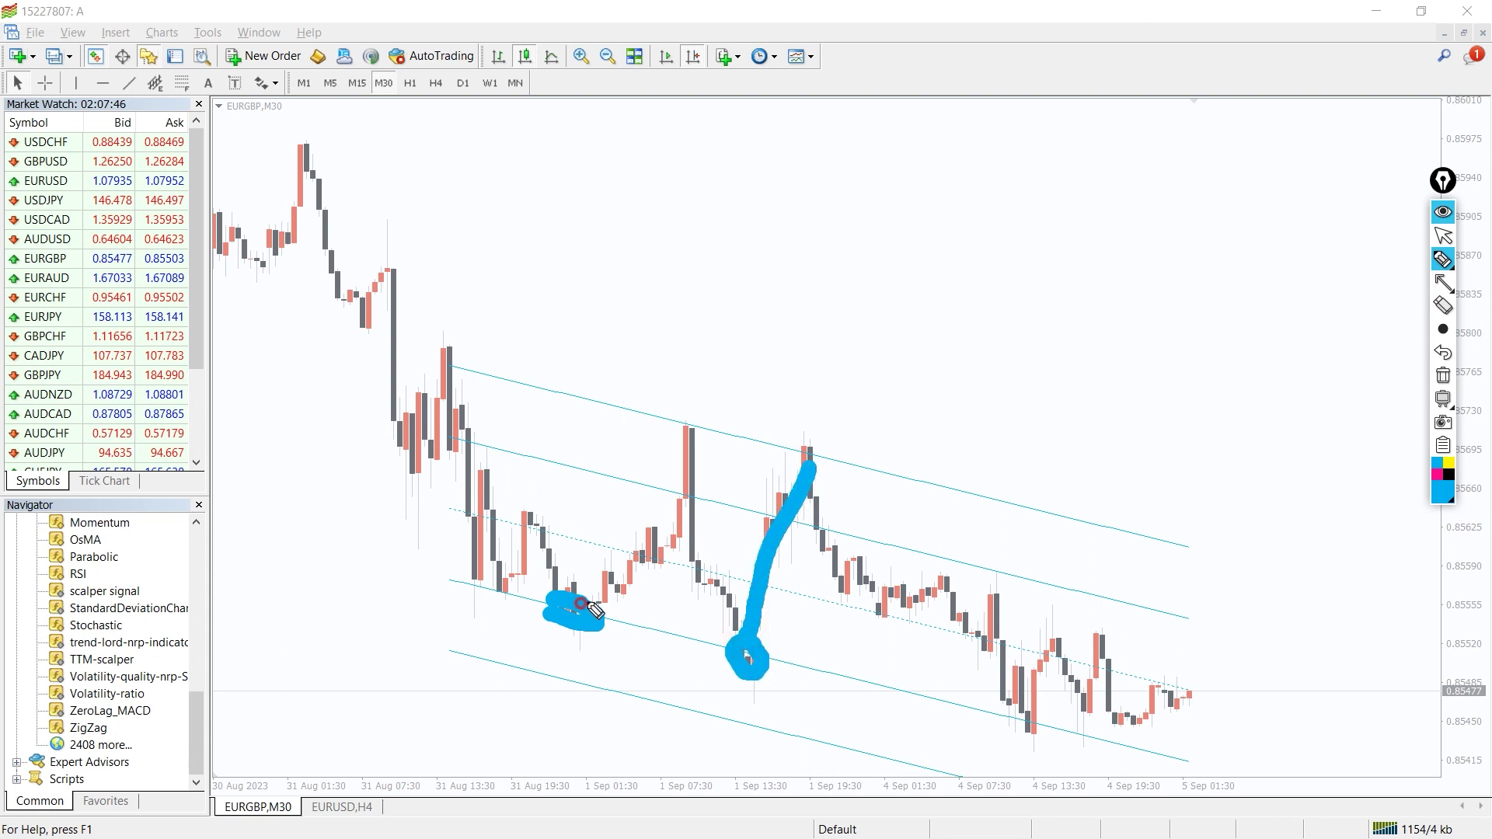
{"action": "left_click_drag", "start_coordinate": [581, 604], "coordinate": [660, 526]}
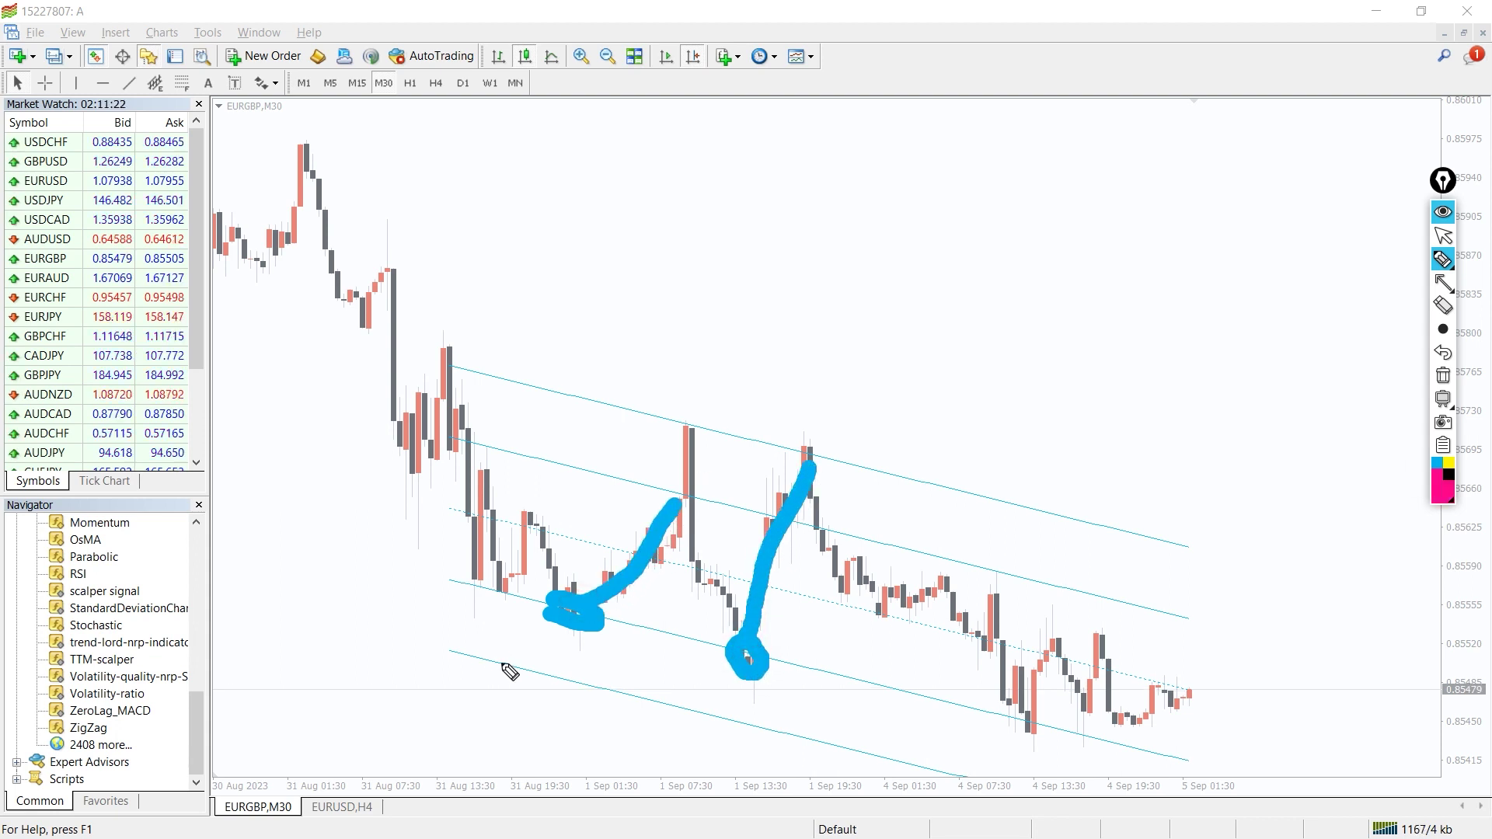
{"action": "left_click_drag", "start_coordinate": [499, 661], "coordinate": [567, 687]}
{"action": "left_click_drag", "start_coordinate": [714, 708], "coordinate": [768, 733]}
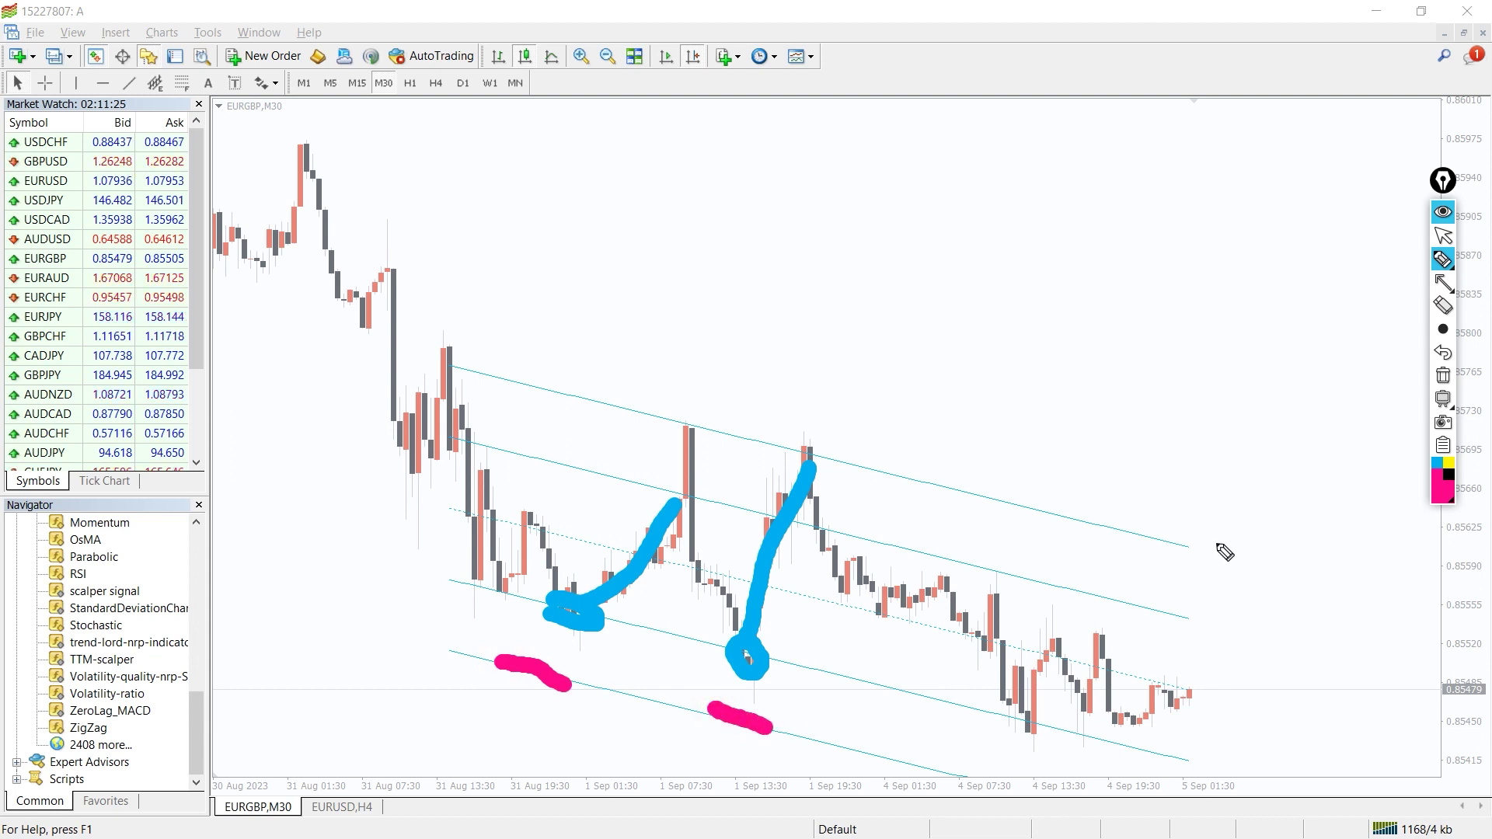
{"action": "left_click", "coordinate": [1443, 487]}
{"action": "left_click_drag", "start_coordinate": [687, 503], "coordinate": [653, 487]}
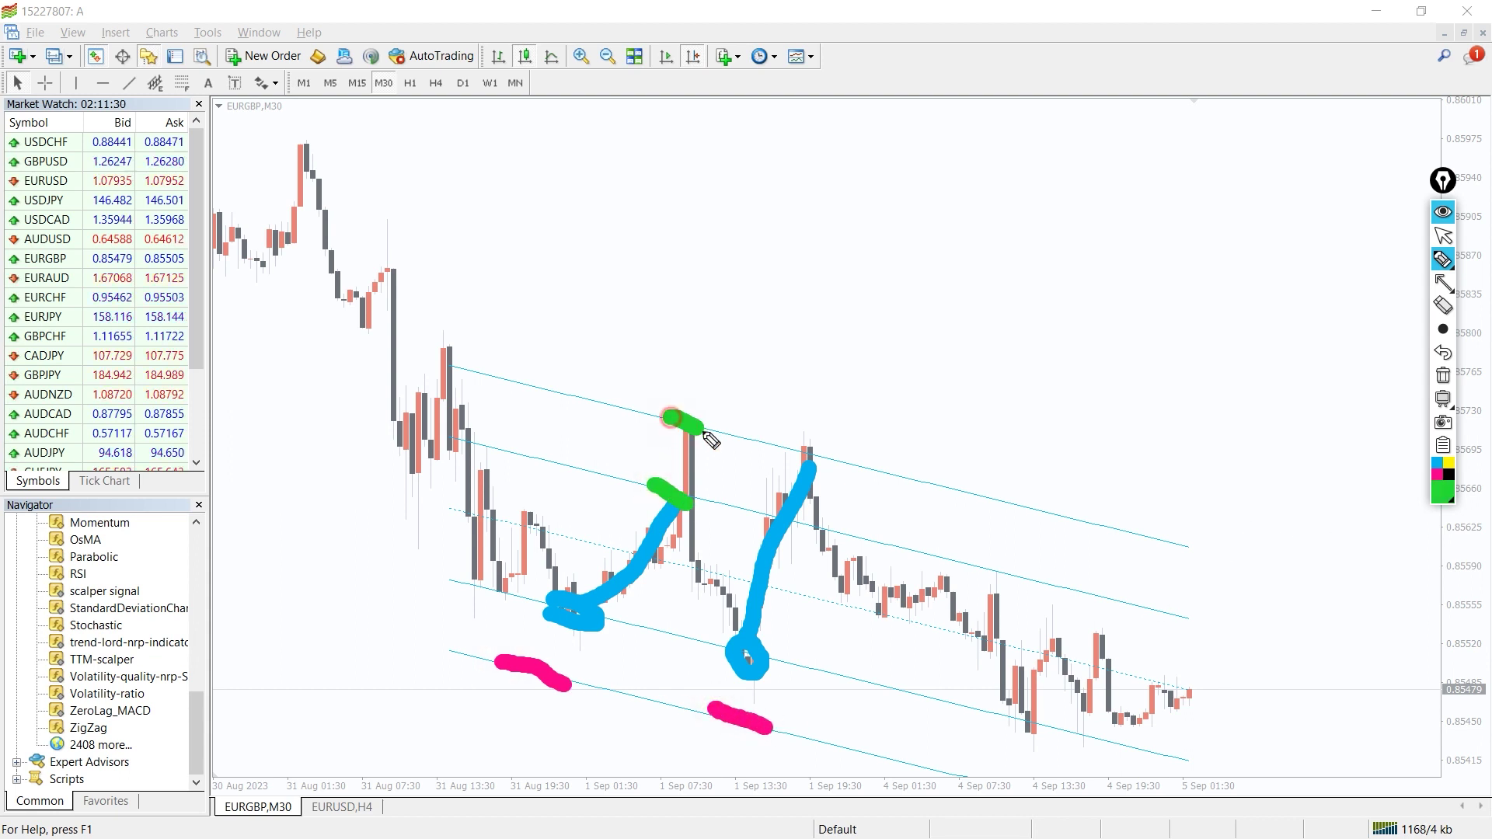
Circle the 1 Sep EURUSD spike in pink and draw an arrow down to the low
{"action": "mouse_move", "coordinate": [735, 347]}
{"action": "left_mouse_down"}
{"action": "mouse_move", "coordinate": [800, 353]}
{"action": "mouse_move", "coordinate": [789, 412]}
{"action": "mouse_move", "coordinate": [751, 384]}
{"action": "left_mouse_up"}
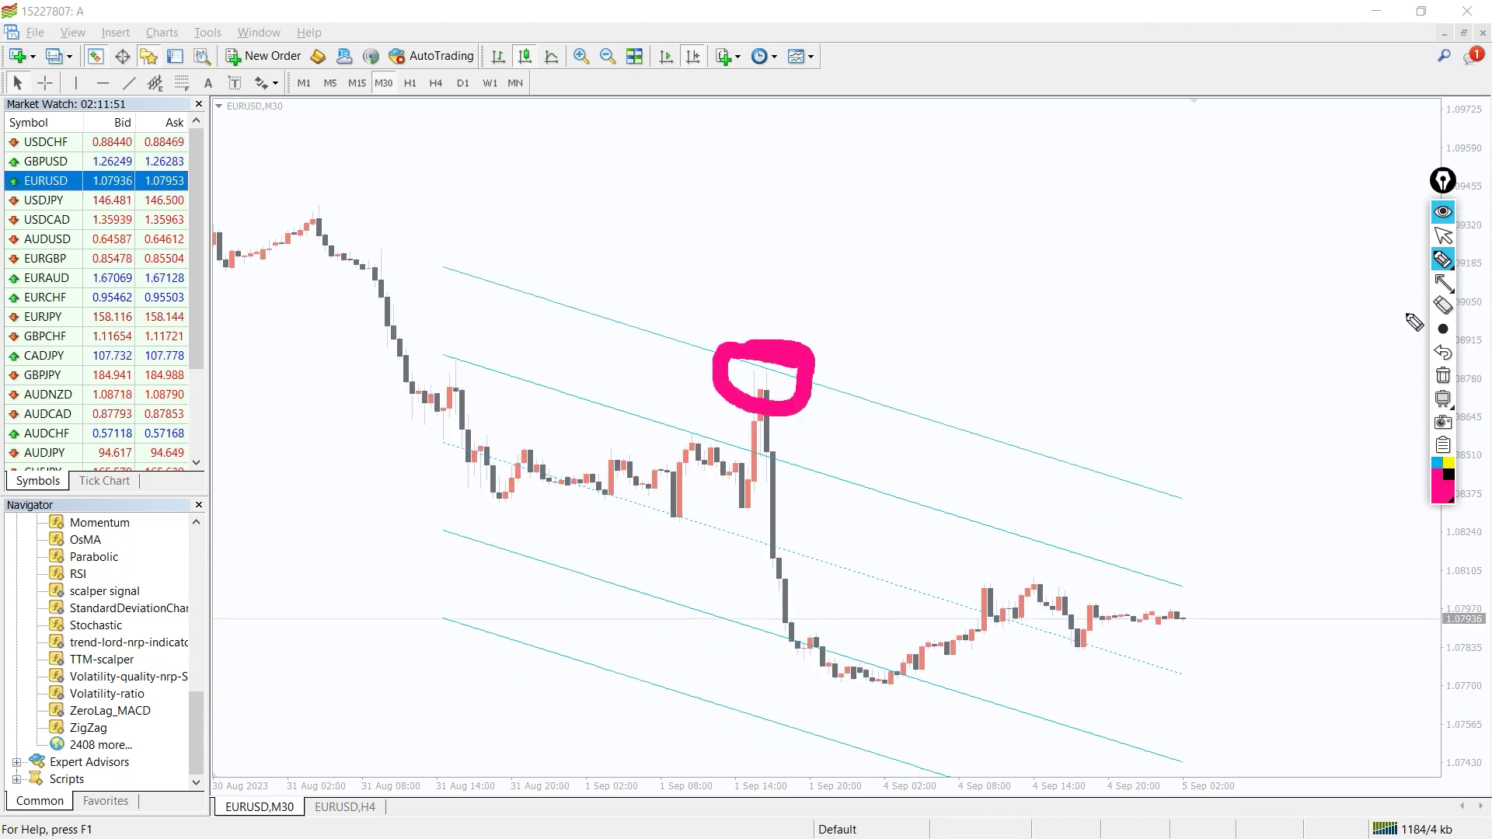
{"action": "left_click", "coordinate": [1444, 283]}
{"action": "left_click_drag", "start_coordinate": [805, 424], "coordinate": [836, 636]}
{"action": "left_click", "coordinate": [1443, 261]}
{"action": "left_click_drag", "start_coordinate": [759, 332], "coordinate": [793, 349]}
Highlight the low on the lower inner line and the bottom channel line in green
{"action": "left_click", "coordinate": [1435, 479]}
{"action": "left_click", "coordinate": [1388, 333]}
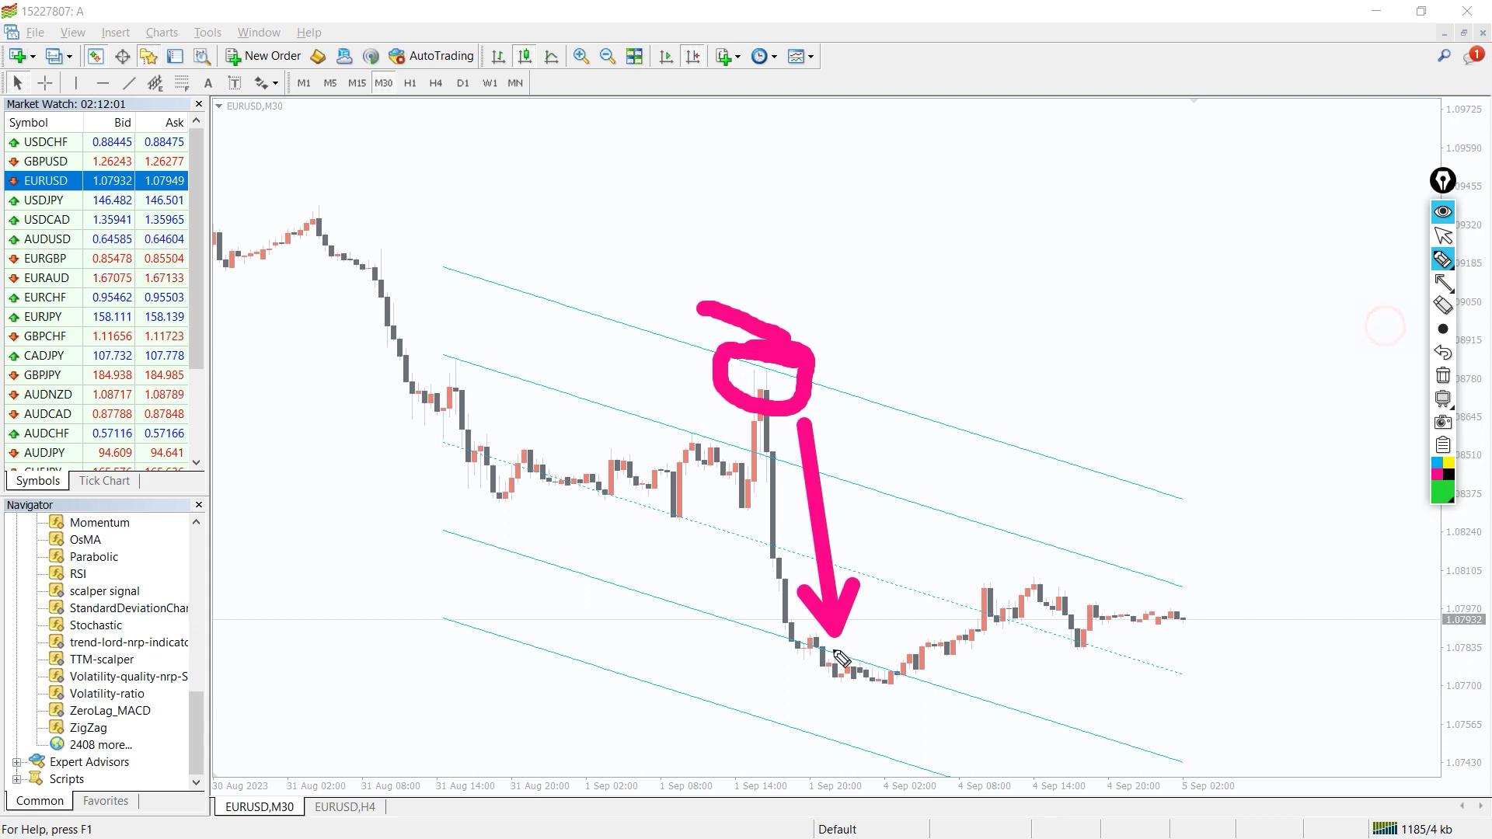
{"action": "left_click_drag", "start_coordinate": [777, 636], "coordinate": [883, 673]}
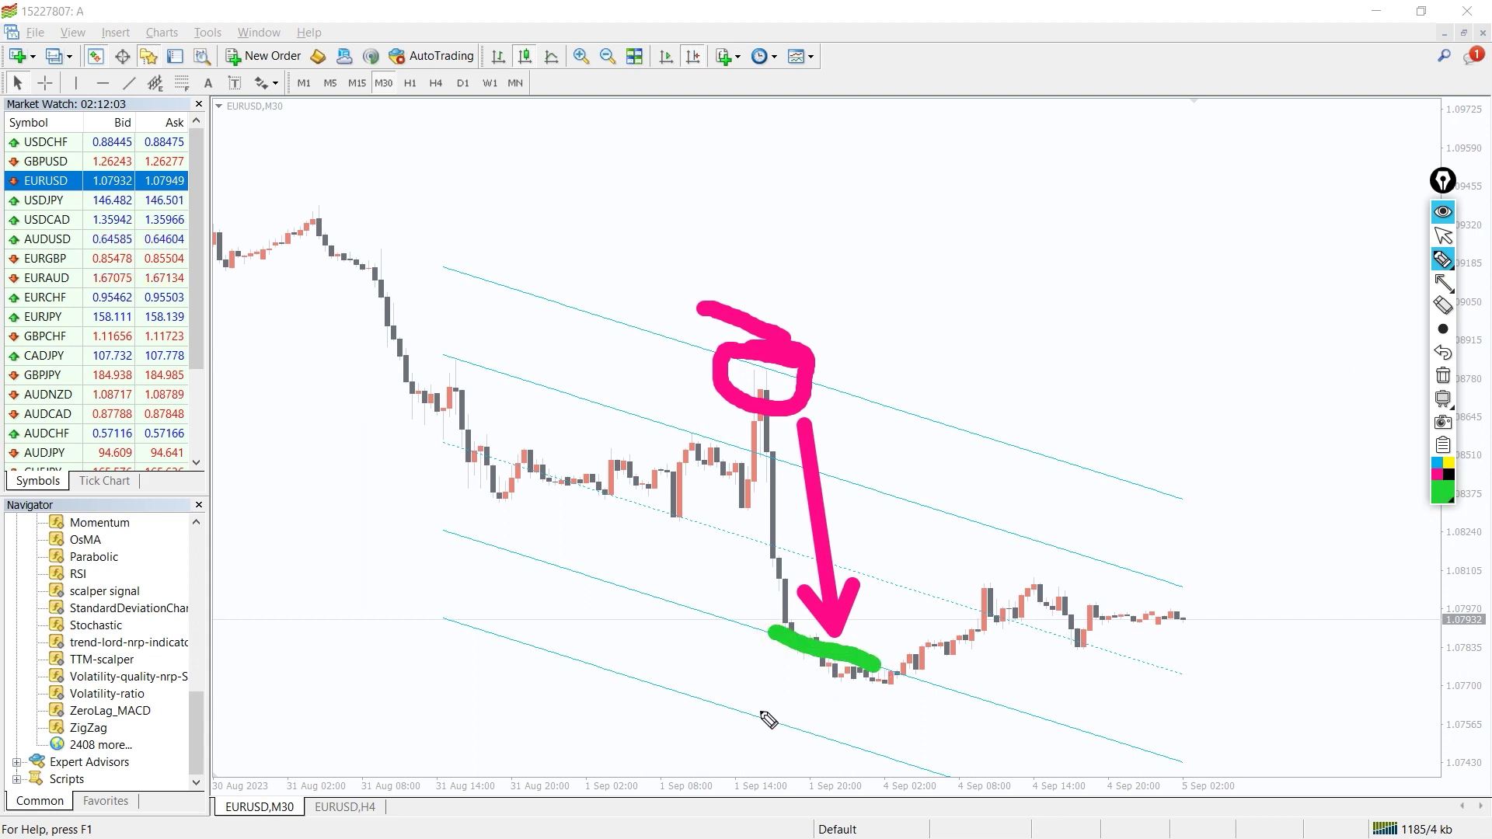
{"action": "left_click_drag", "start_coordinate": [759, 709], "coordinate": [830, 748]}
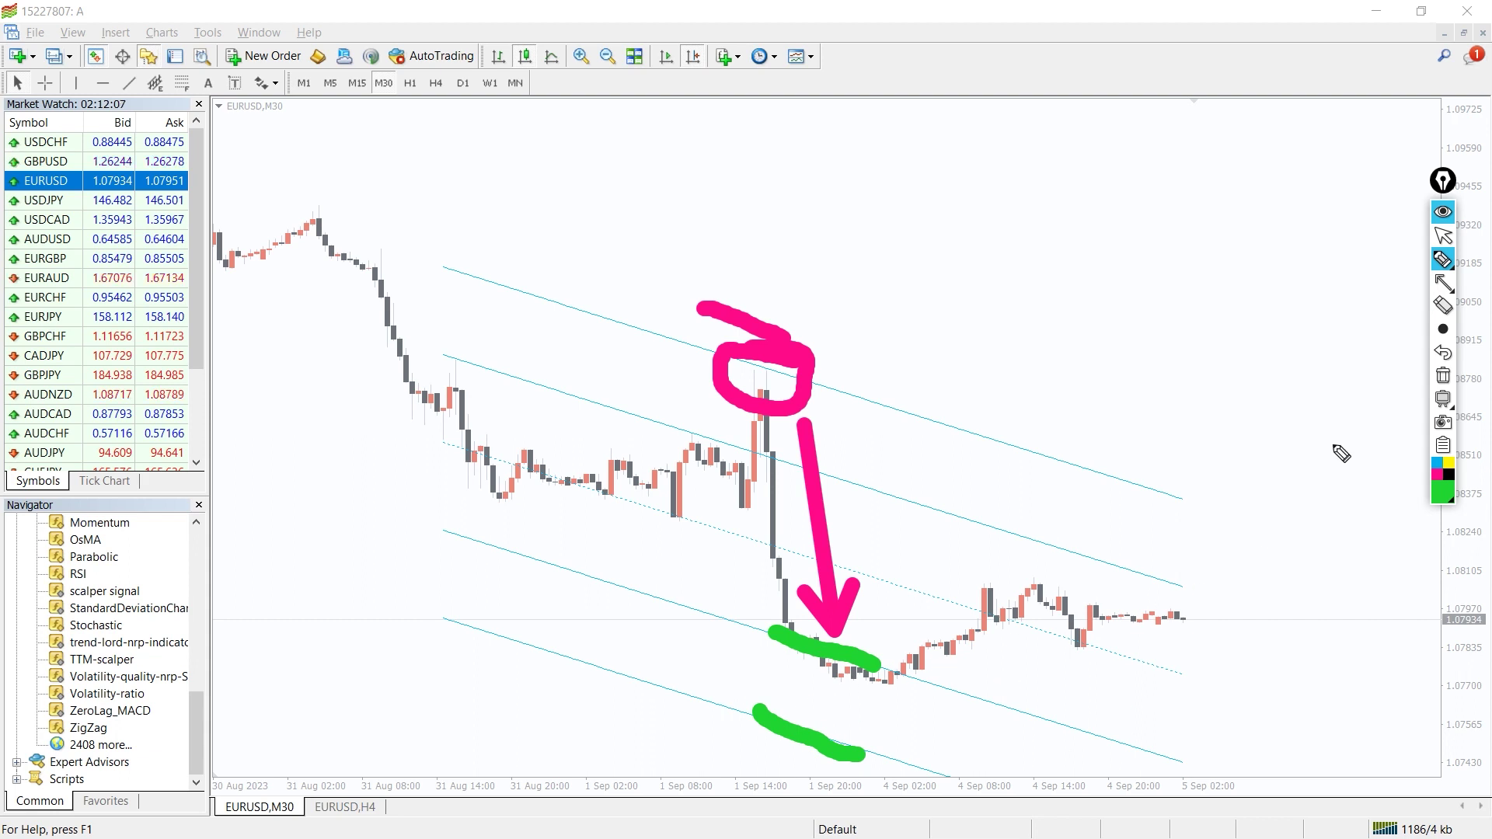
Erase all drawings from the chart and return to selection mode
{"action": "left_click", "coordinate": [1443, 377]}
{"action": "left_click", "coordinate": [1443, 236]}
{"action": "left_click_drag", "start_coordinate": [799, 546], "coordinate": [816, 555]}
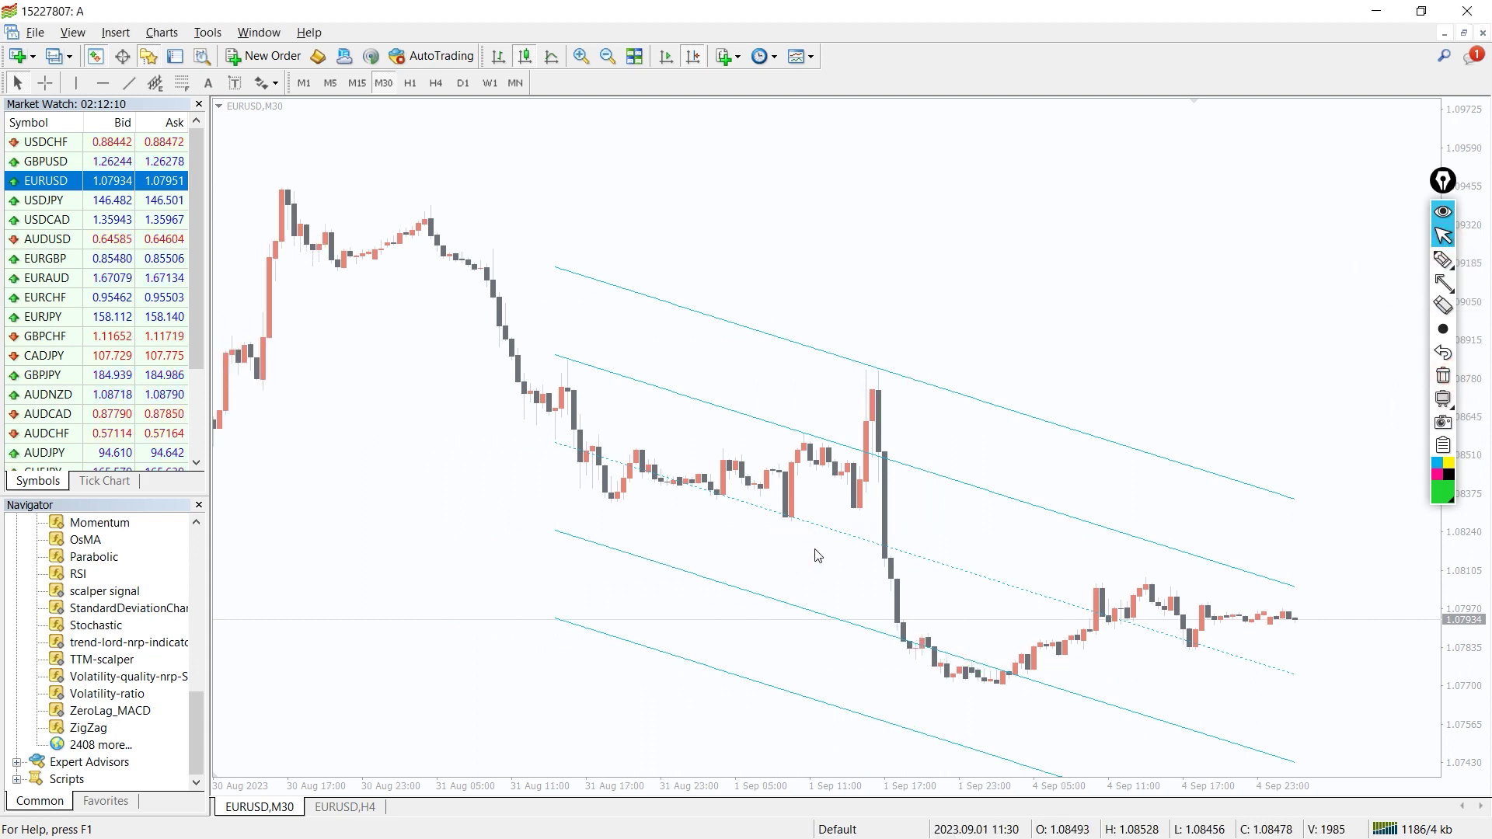
Open the StandardDeviationChannel inputs and set StarBar to 1 and Bars for Calculation to 240
{"action": "right_click", "coordinate": [889, 298]}
{"action": "left_click", "coordinate": [967, 393]}
{"action": "double_click", "coordinate": [674, 303]}
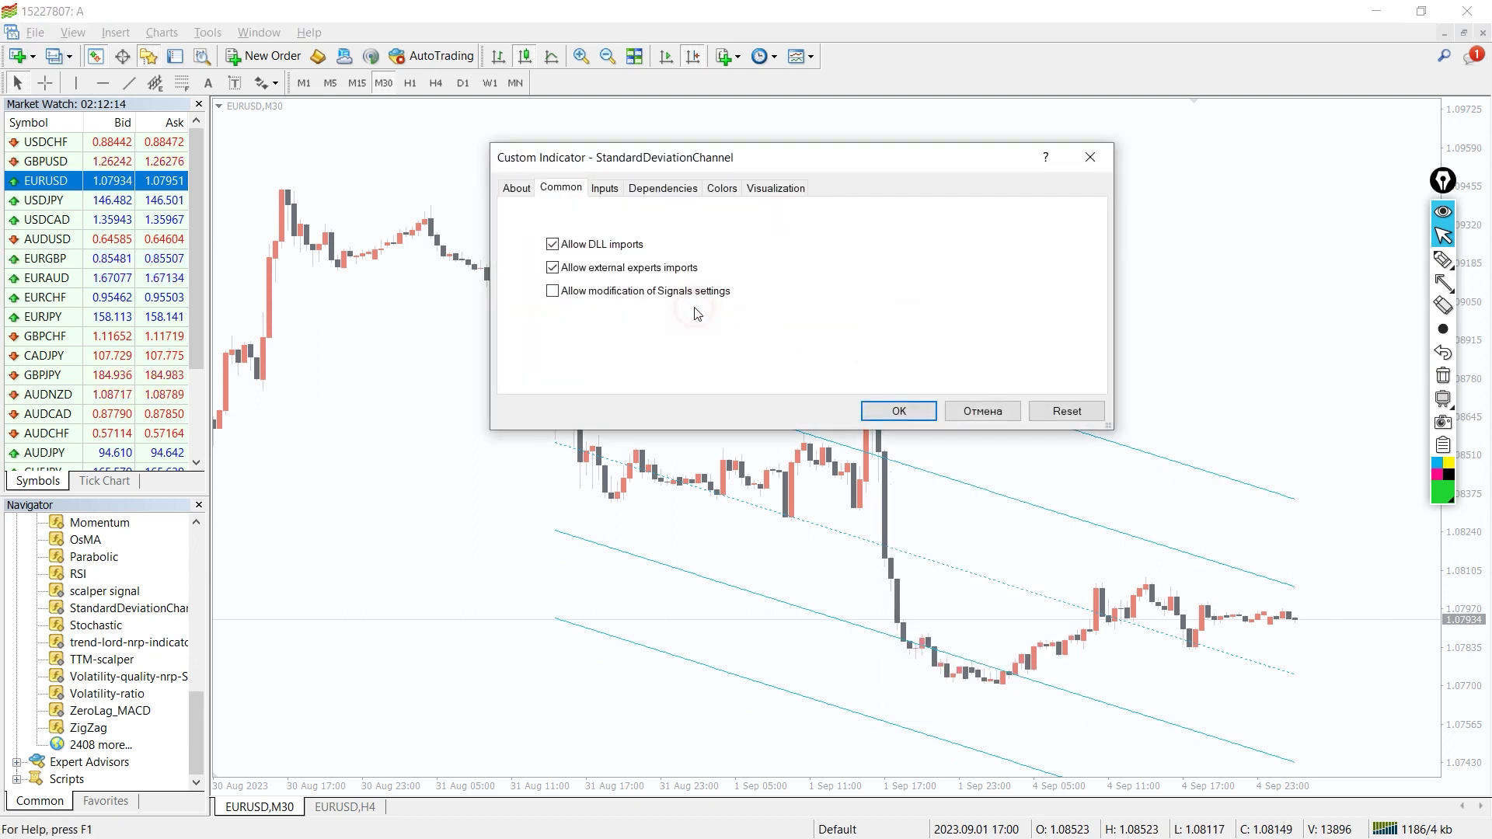
{"action": "left_click", "coordinate": [606, 193]}
{"action": "left_click", "coordinate": [606, 241]}
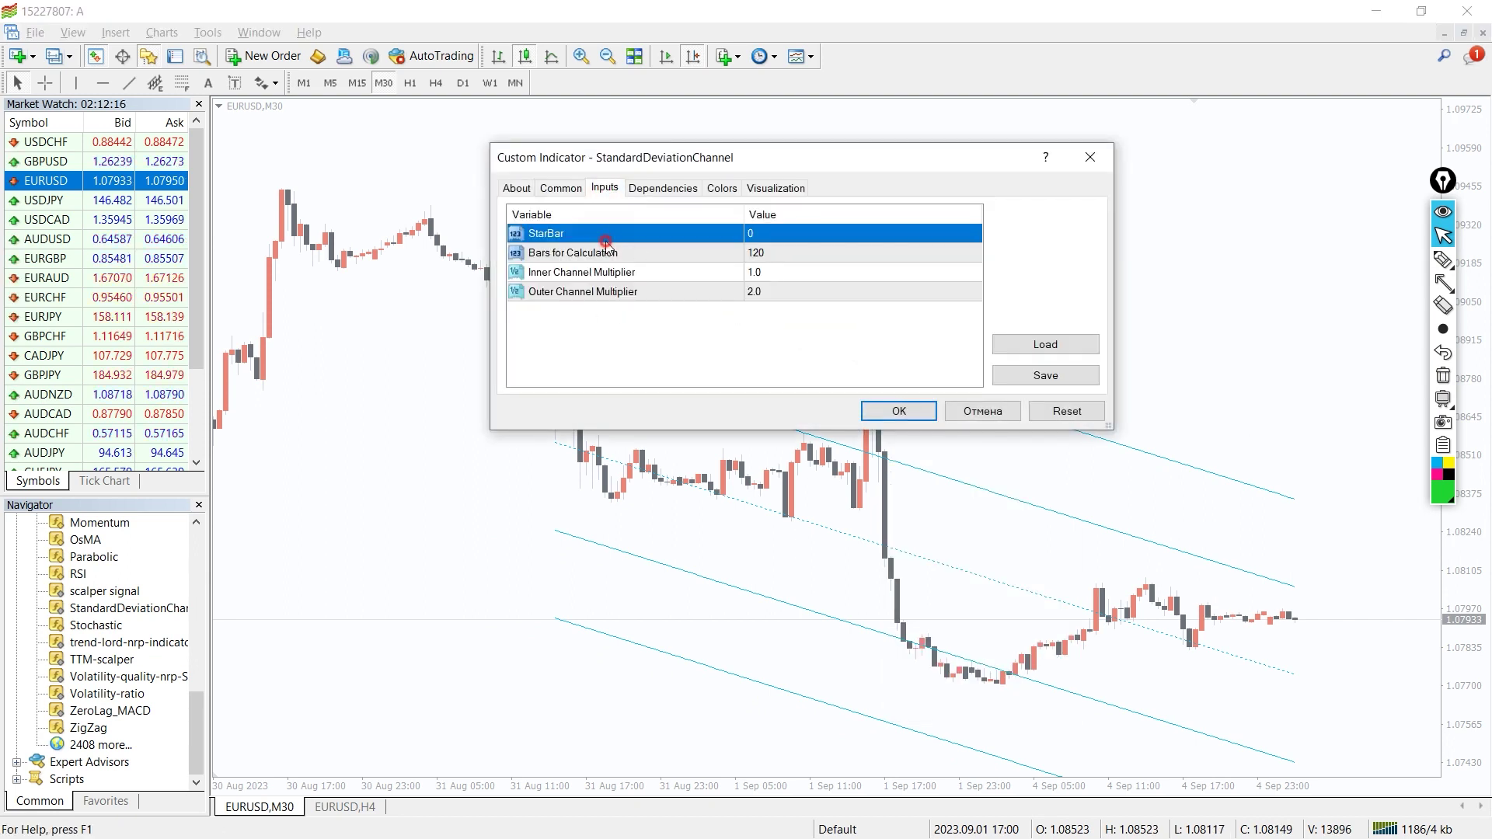
{"action": "type", "text": "1"}
{"action": "left_click", "coordinate": [764, 252]}
{"action": "left_click", "coordinate": [758, 254]}
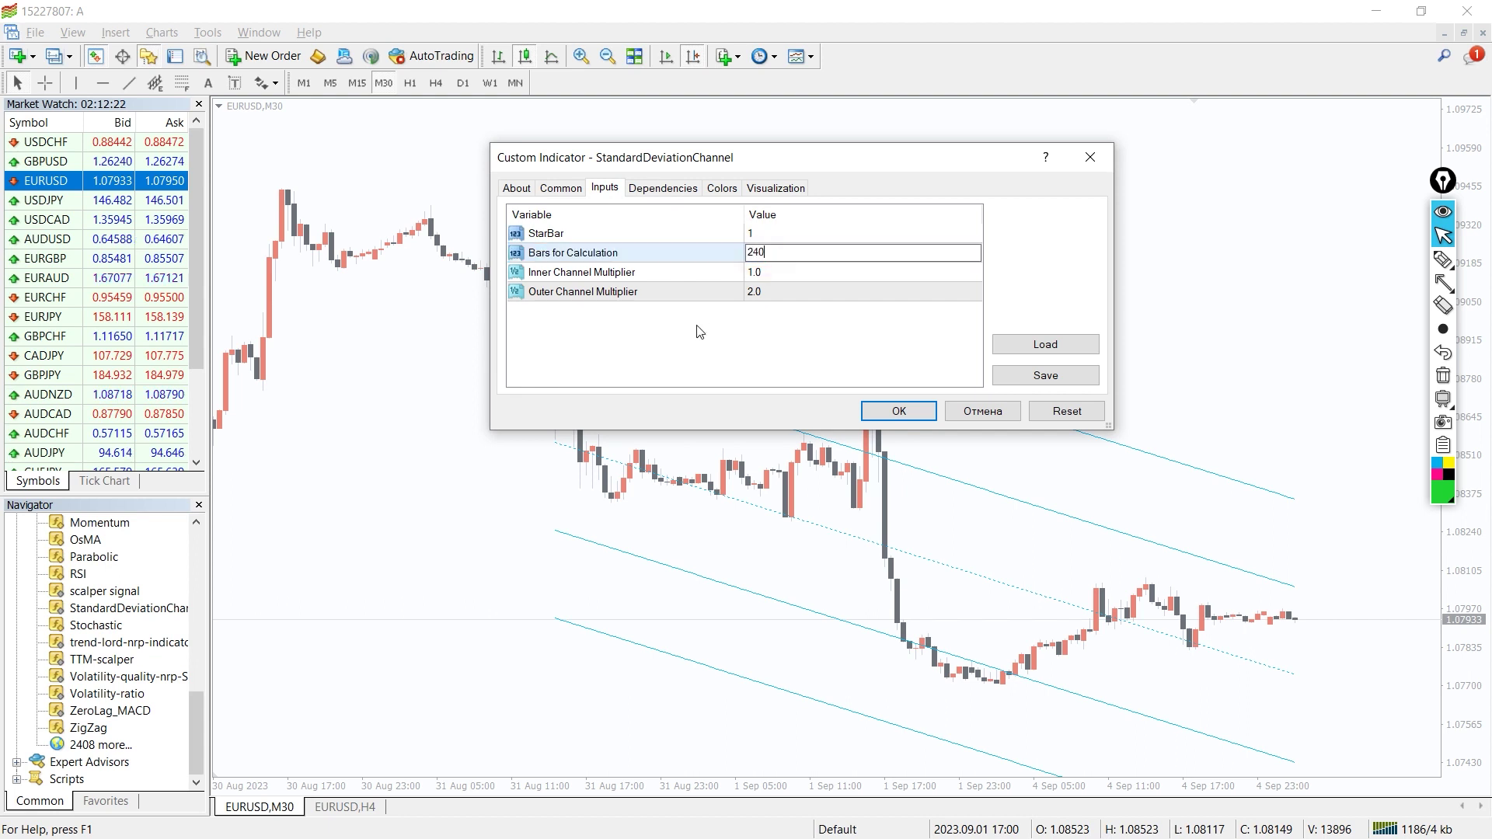
{"action": "type", "text": "240"}
Set the inner multiplier to 1.3 and the outer multiplier to 2.5, then apply
{"action": "left_click", "coordinate": [762, 273]}
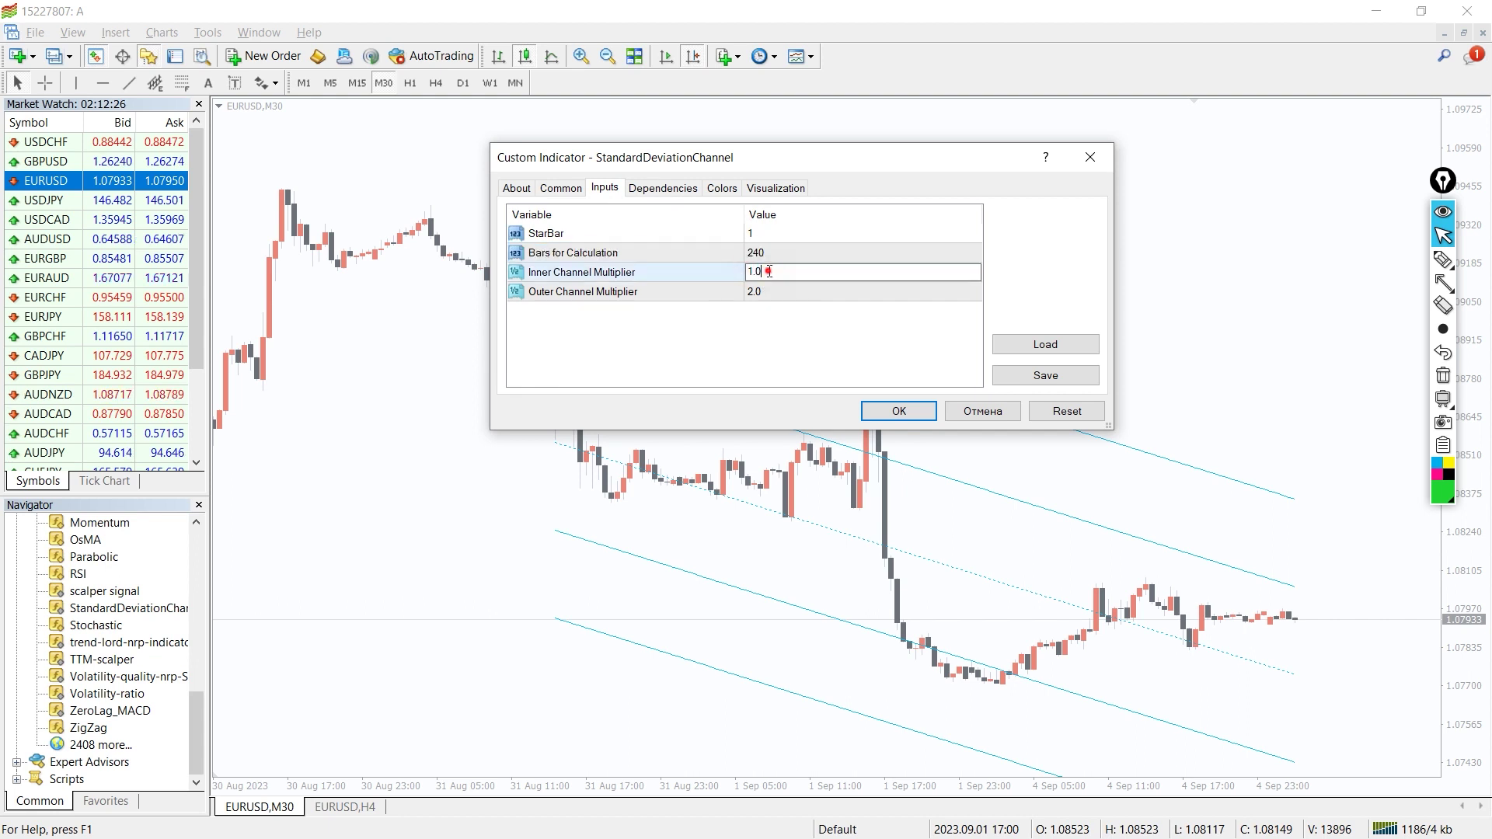
{"action": "key", "text": "BackSpace"}
{"action": "type", "text": "3"}
{"action": "key", "text": "Return"}
{"action": "left_click", "coordinate": [801, 289]}
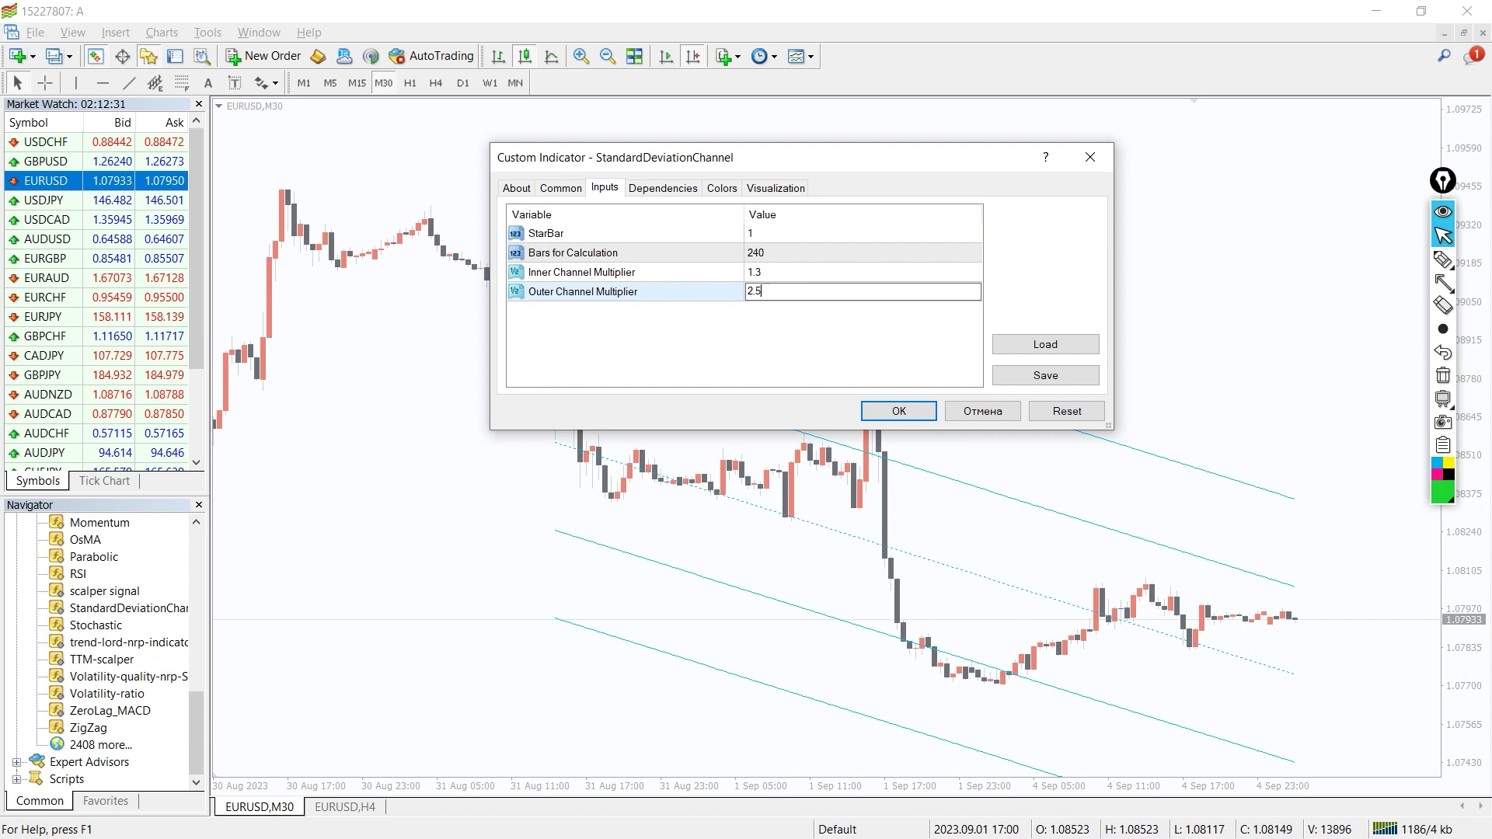
{"action": "type", "text": "2.5"}
{"action": "key", "text": "Return"}
{"action": "left_click", "coordinate": [902, 416]}
{"action": "left_click", "coordinate": [901, 393]}
{"action": "left_click_drag", "start_coordinate": [856, 377], "coordinate": [886, 389]}
{"action": "left_click_drag", "start_coordinate": [995, 707], "coordinate": [1092, 719]}
Zoom out to 25 Aug and dot the 30 Aug touch, 29 Aug low and 1 Sep spike green
{"action": "left_click_drag", "start_coordinate": [1043, 781], "coordinate": [1038, 785]}
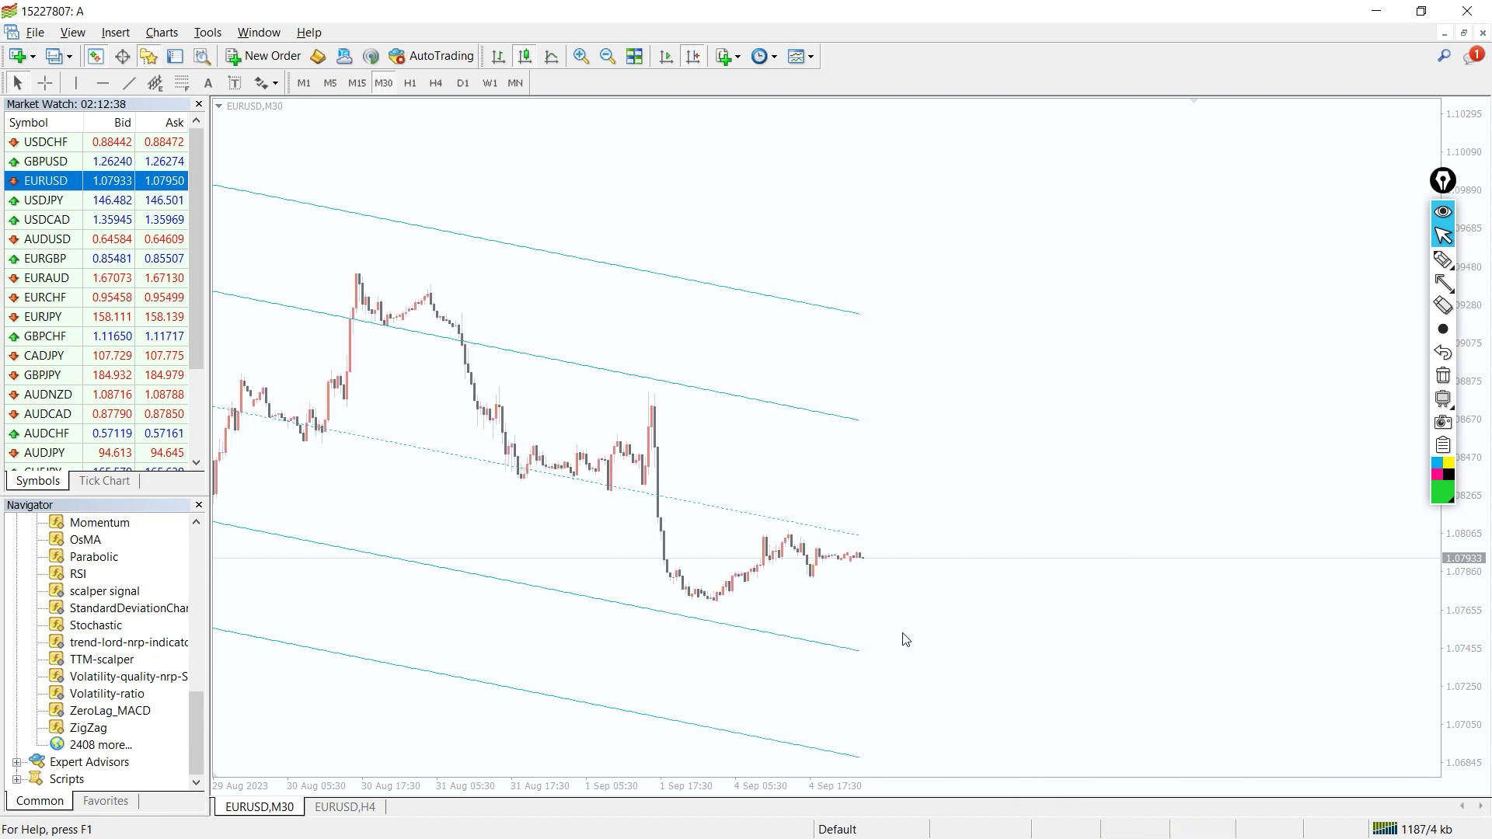
{"action": "mouse_move", "coordinate": [908, 636]}
{"action": "left_mouse_down"}
{"action": "mouse_move", "coordinate": [925, 637]}
{"action": "mouse_move", "coordinate": [920, 653]}
{"action": "left_mouse_up"}
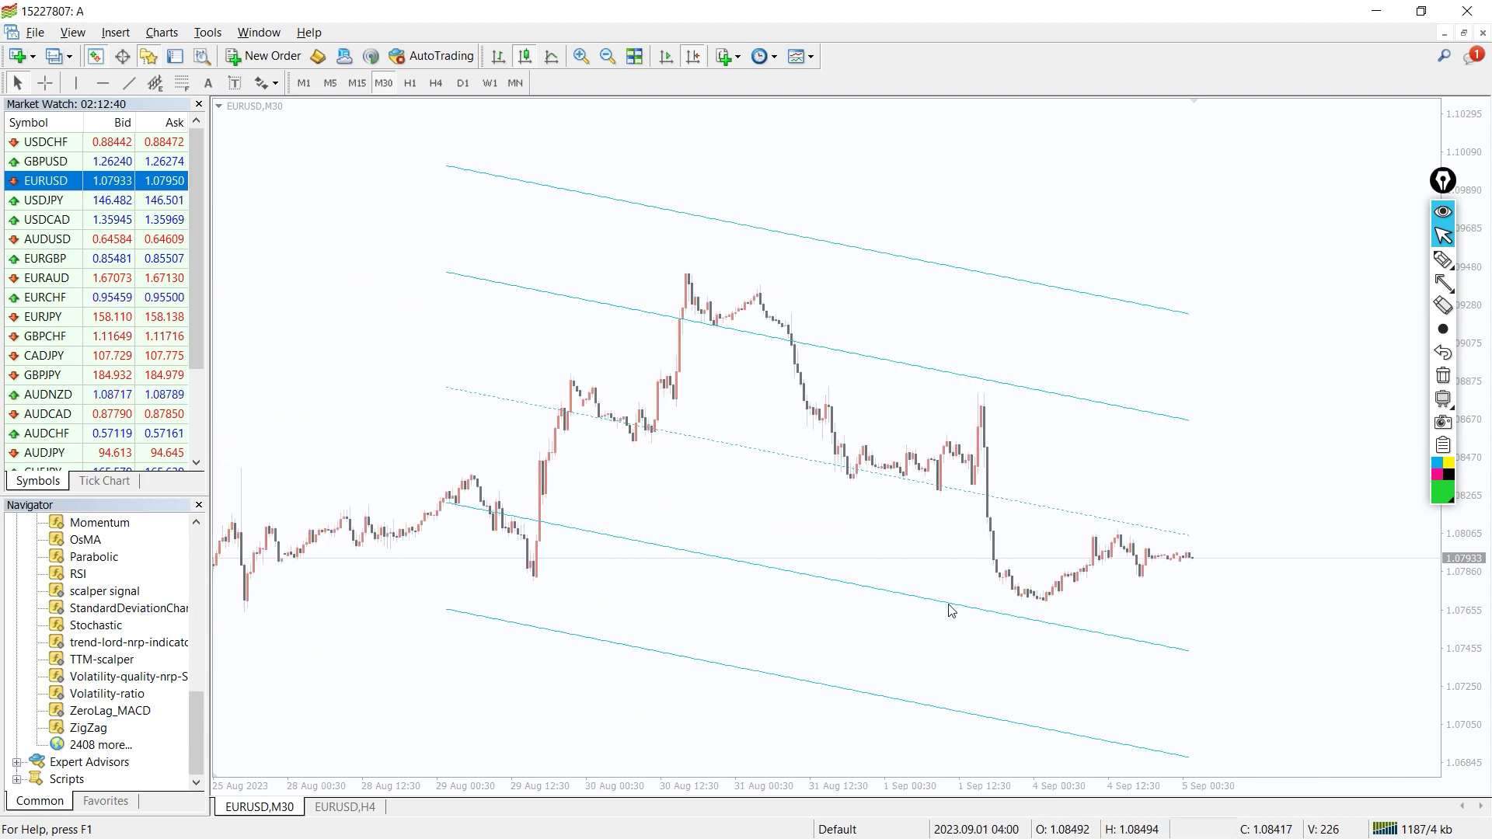
{"action": "left_click", "coordinate": [1443, 260]}
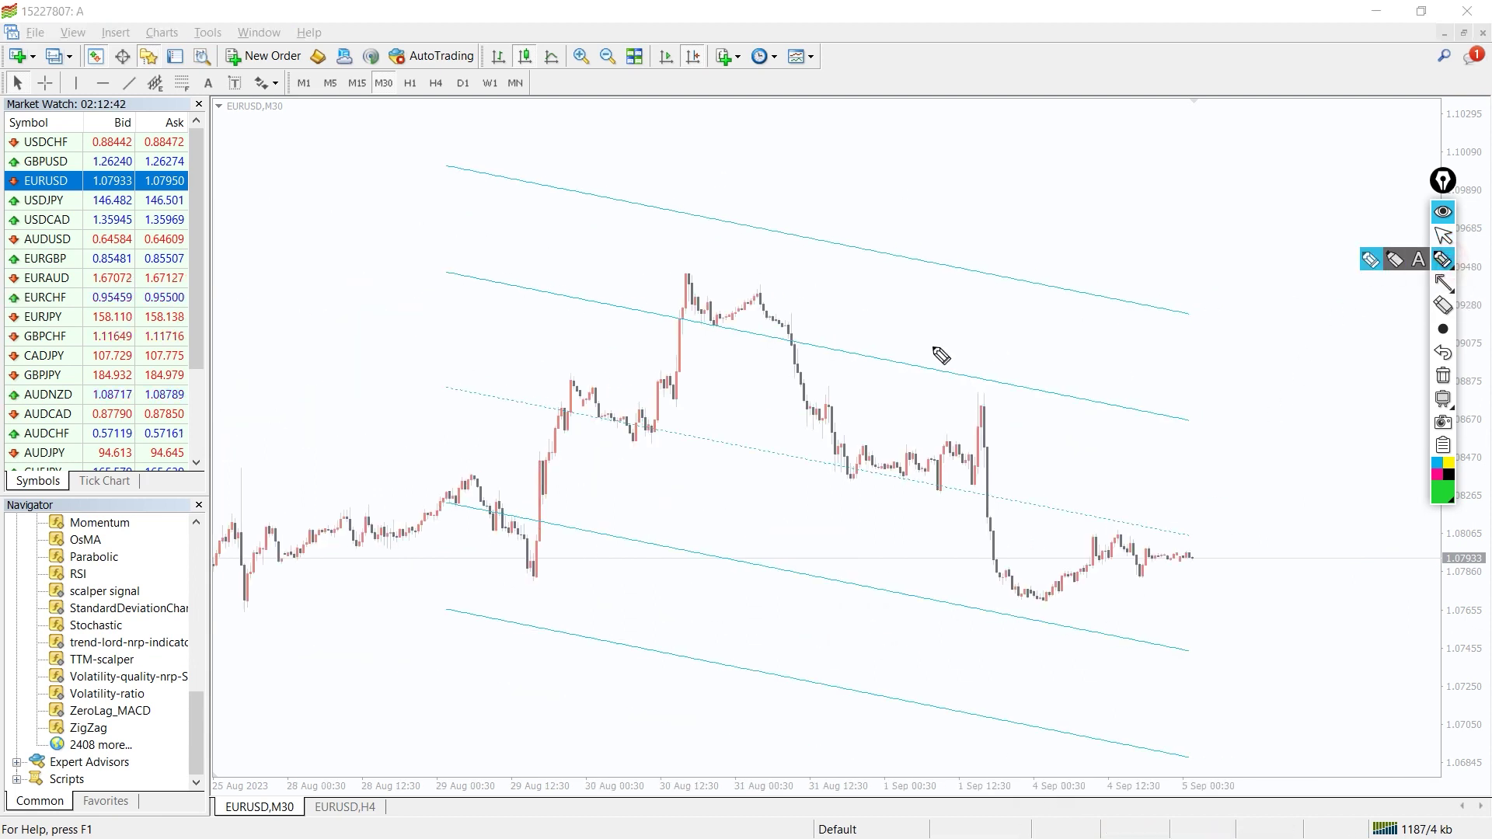
{"action": "left_click", "coordinate": [685, 315]}
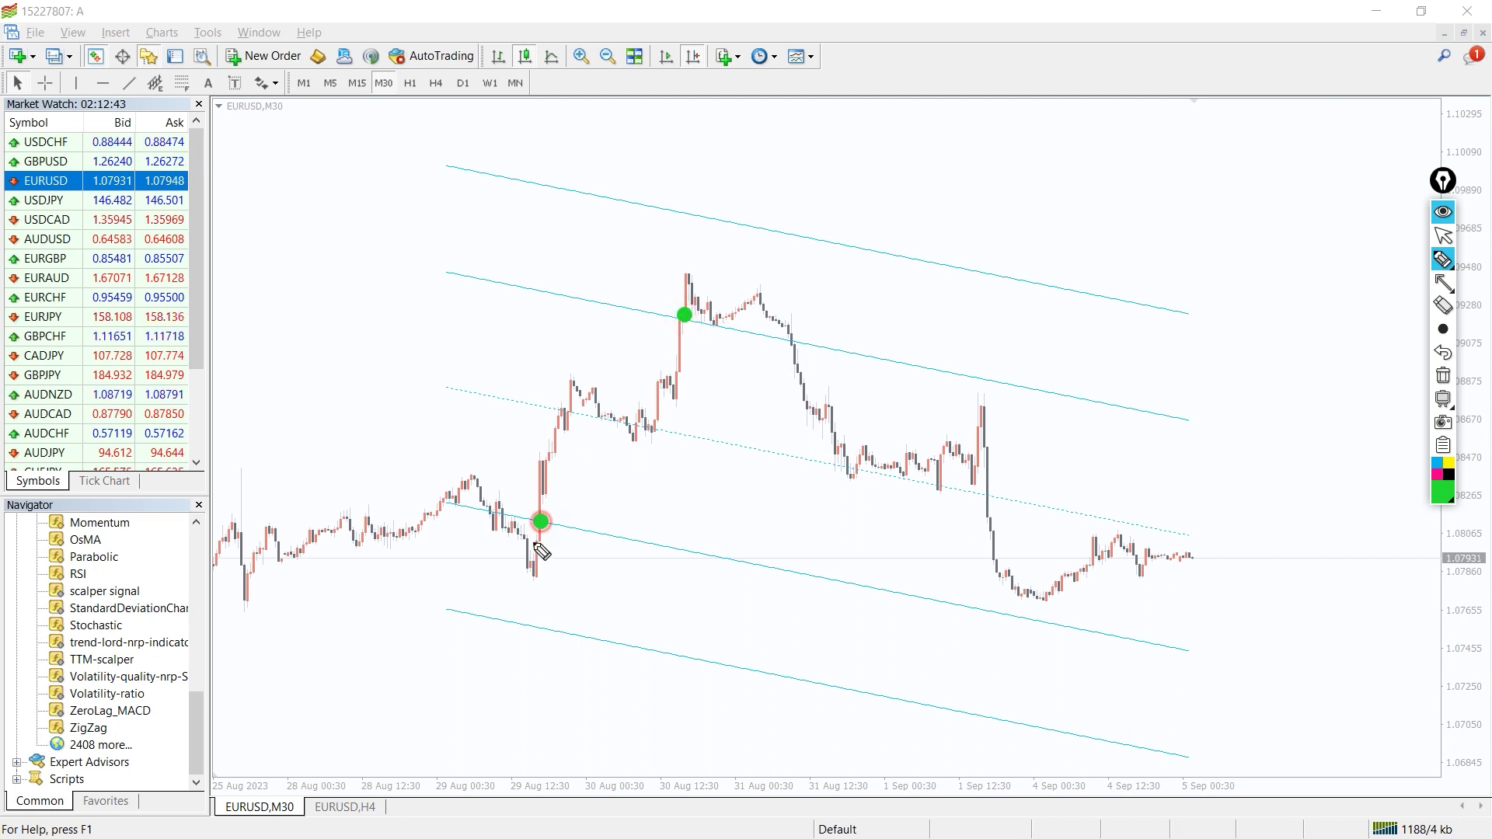
{"action": "left_click", "coordinate": [531, 573]}
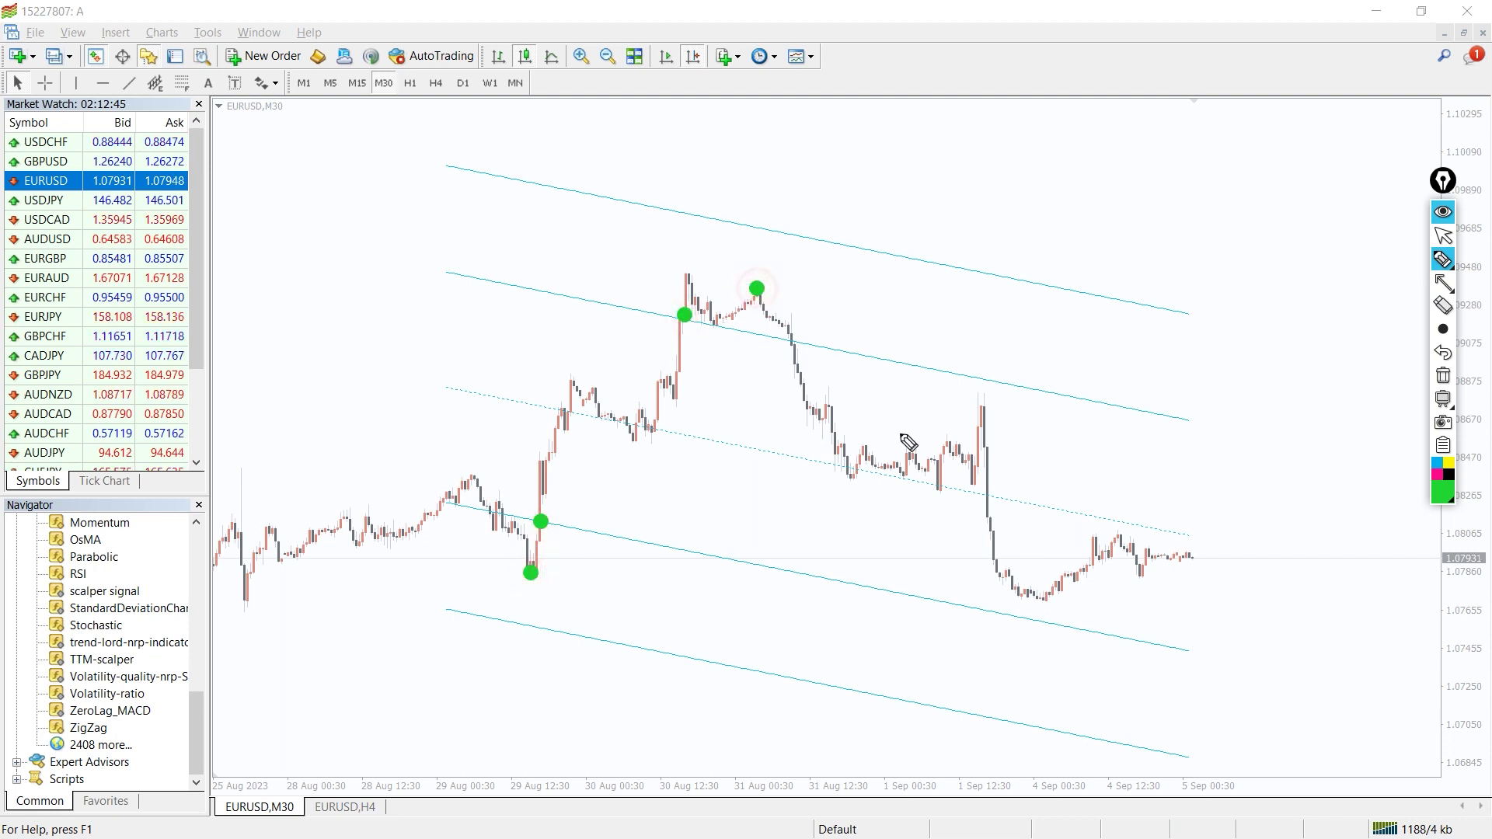
{"action": "left_click", "coordinate": [984, 401]}
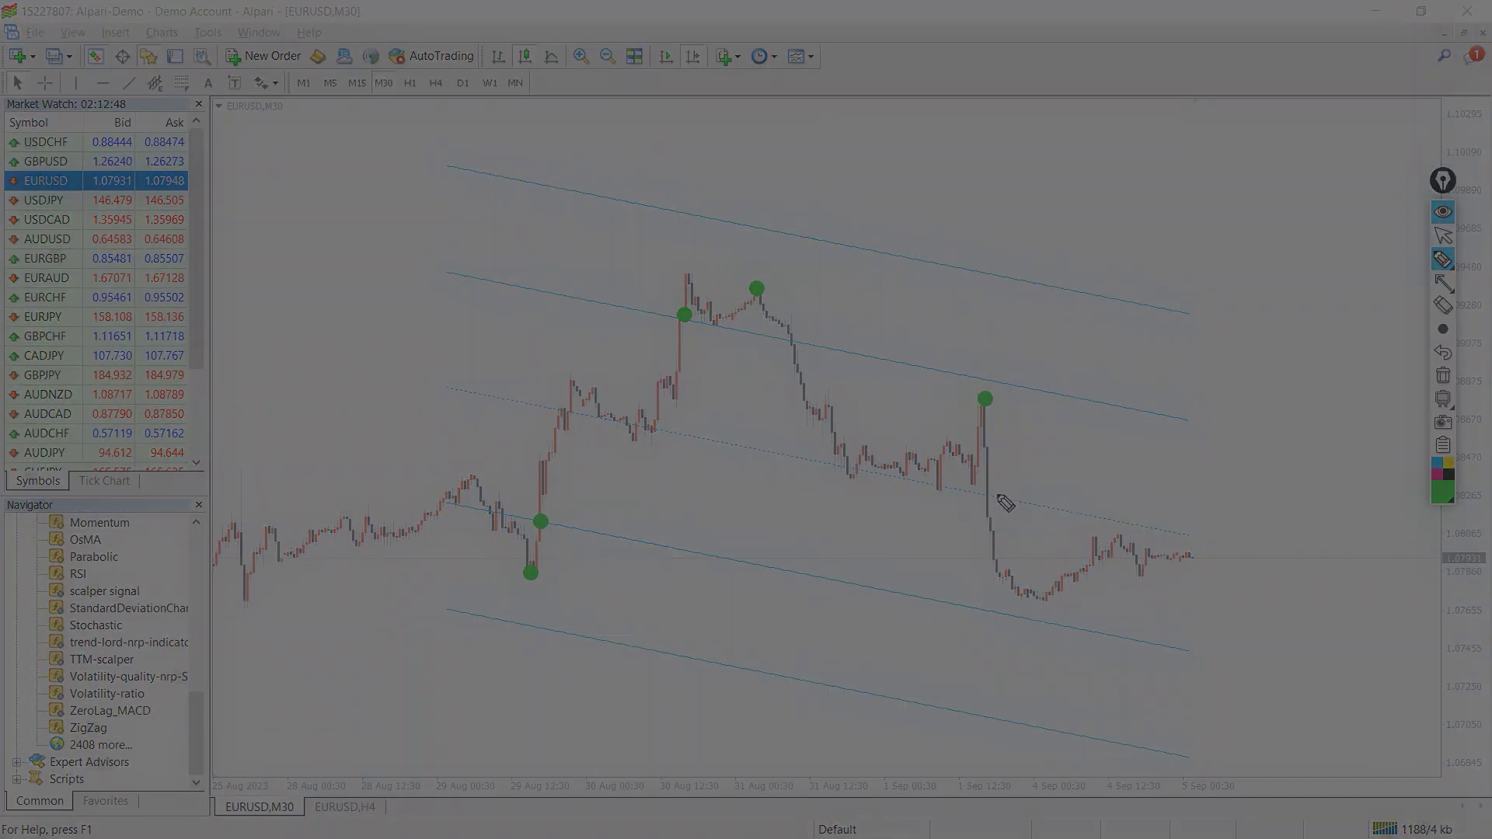